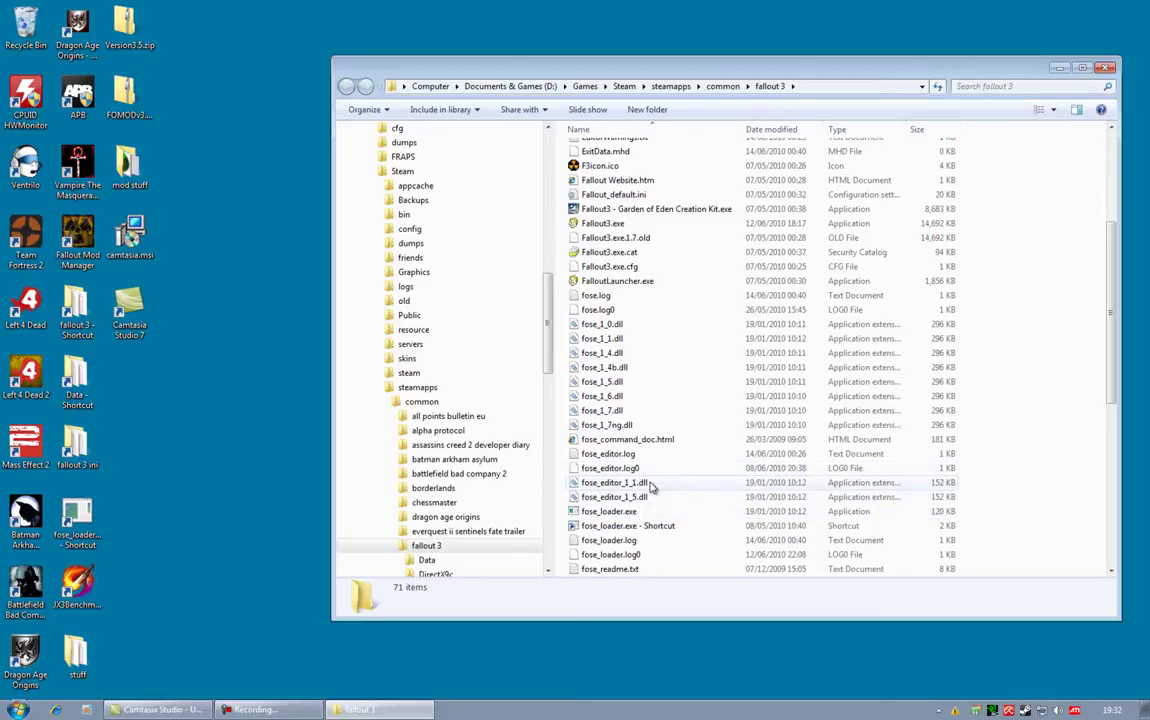
Run FalloutLauncher.exe from the fallout 3 folder, minimize the folder window and exit the launcher
click(631, 284)
double_click(631, 284)
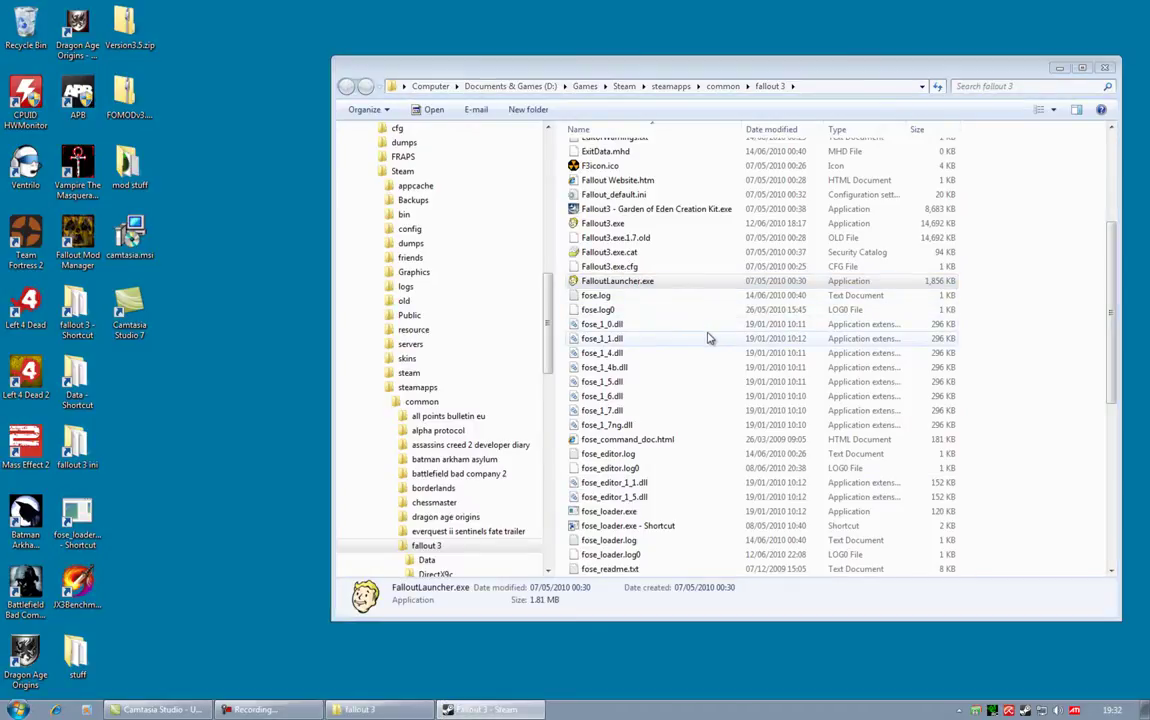
click(1060, 70)
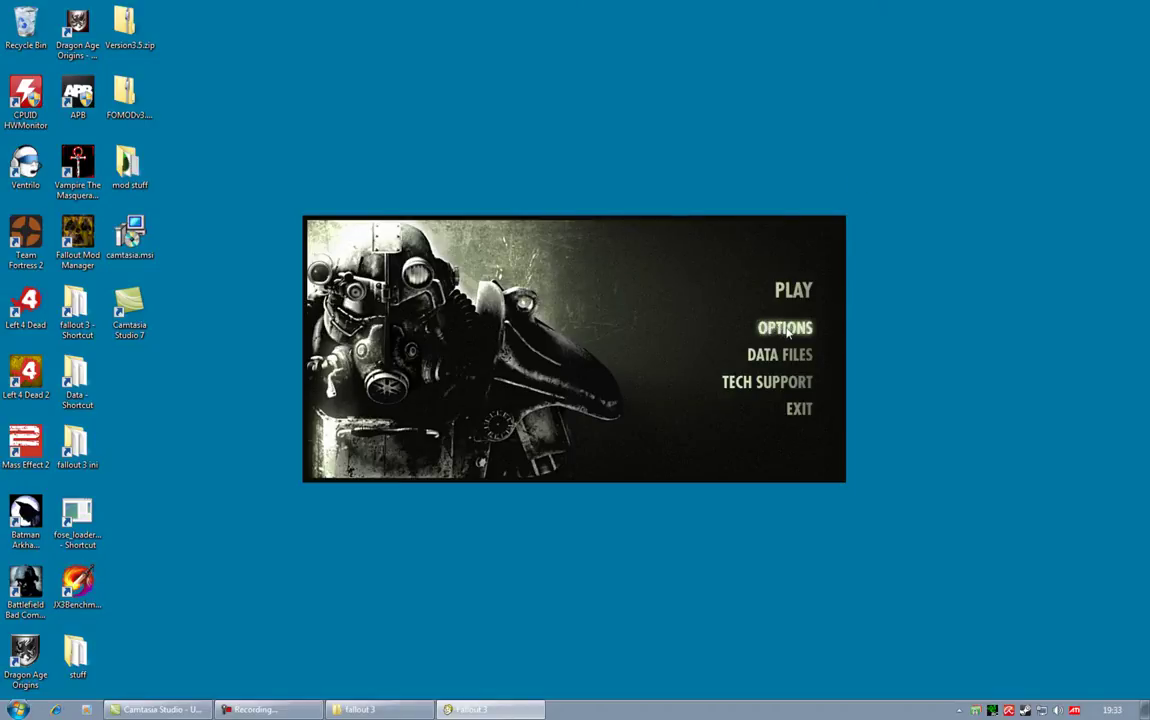
click(799, 409)
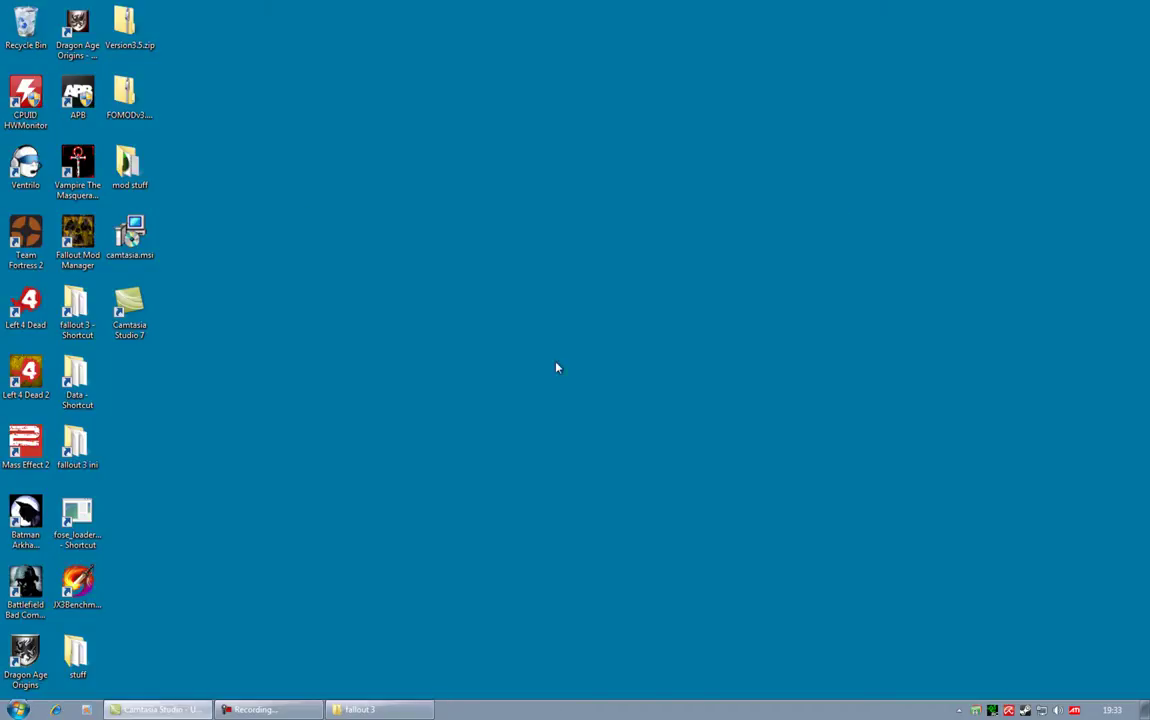
Locate fose_loader.exe in the fallout 3 folder, then close the folder and the Steam update news
click(362, 709)
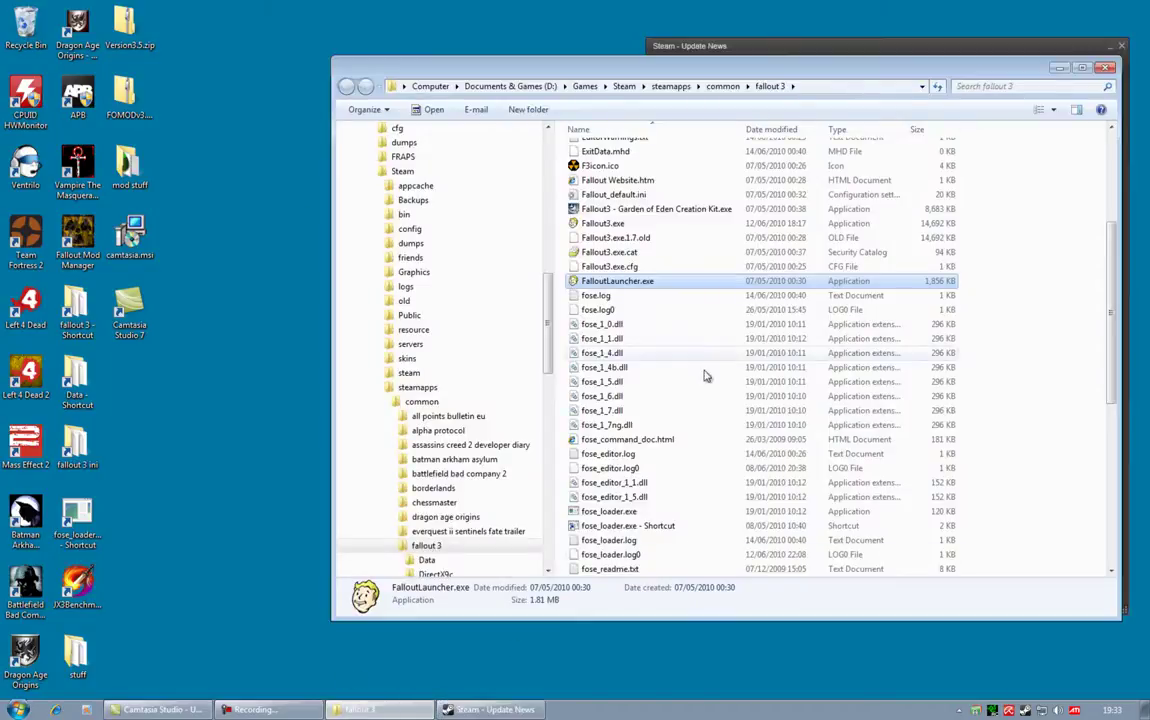
click(628, 512)
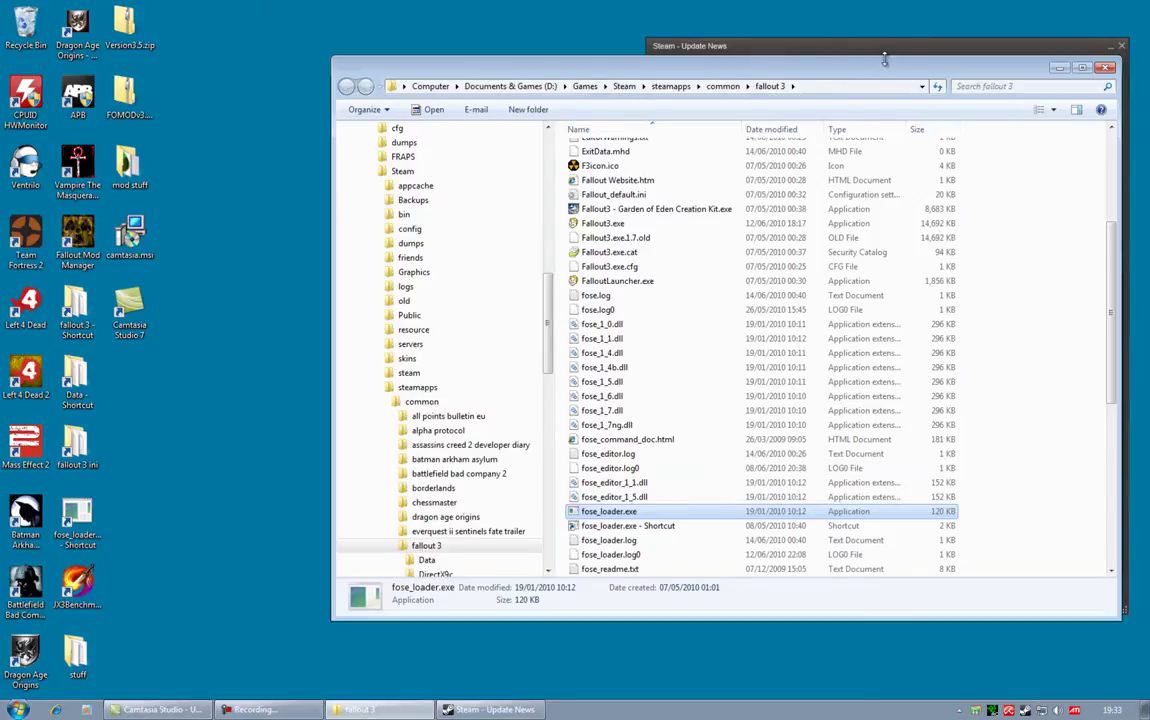
click(1103, 70)
key(alt+F4)
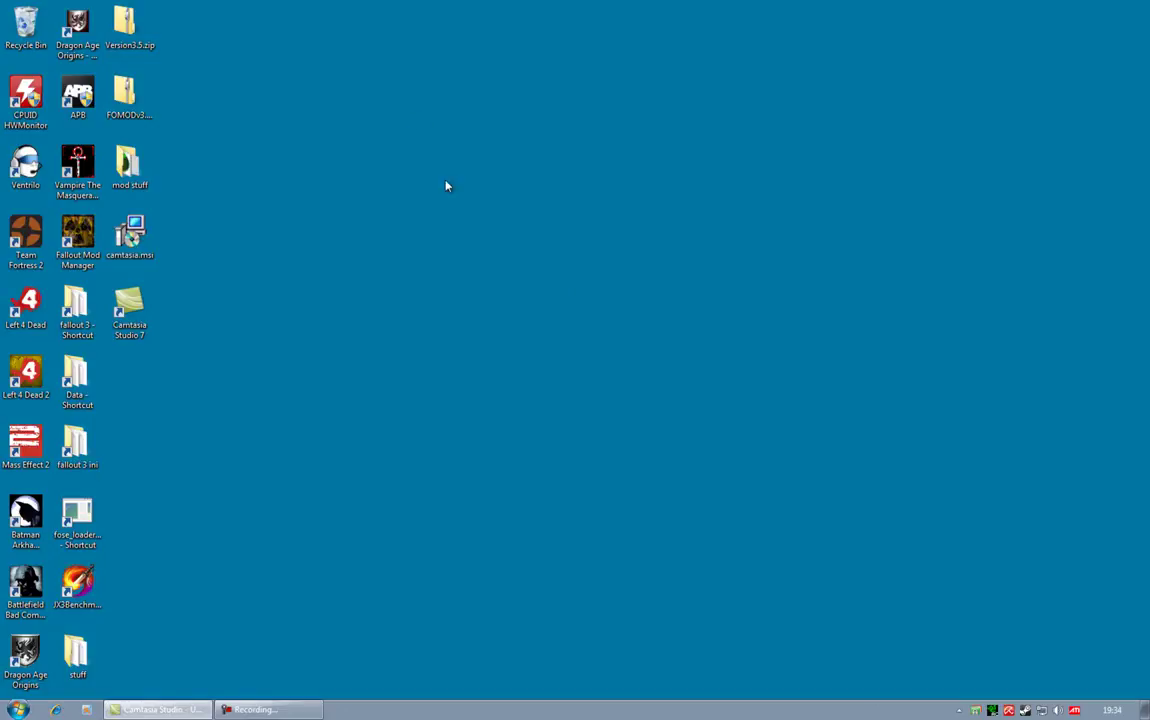
Open installation.txt from the desktop archive FOMODv3.5.zip and enlarge its window to read all the installation steps
double_click(127, 100)
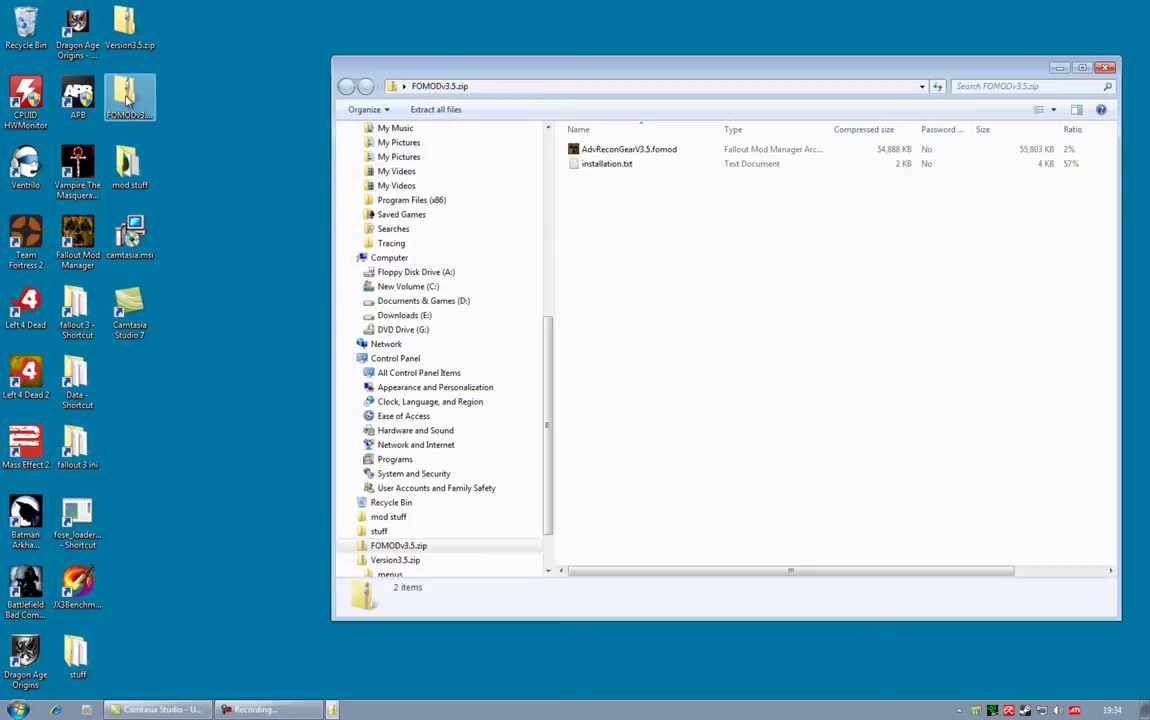
drag(785, 76, 662, 59)
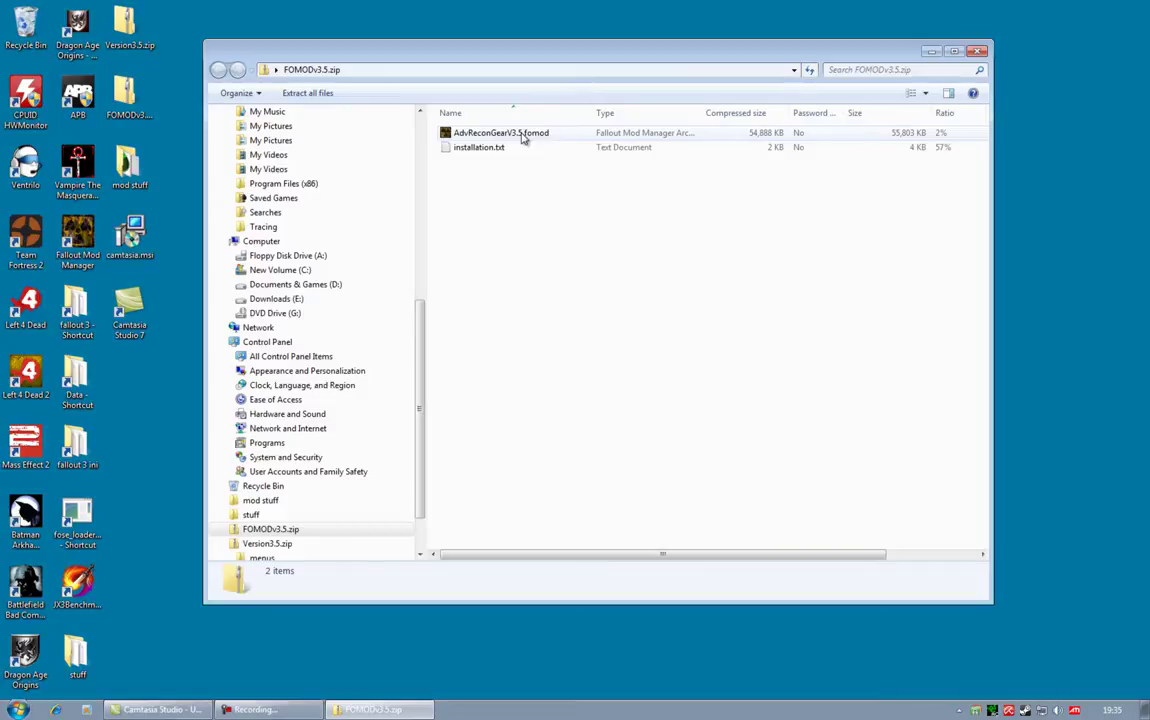
click(481, 150)
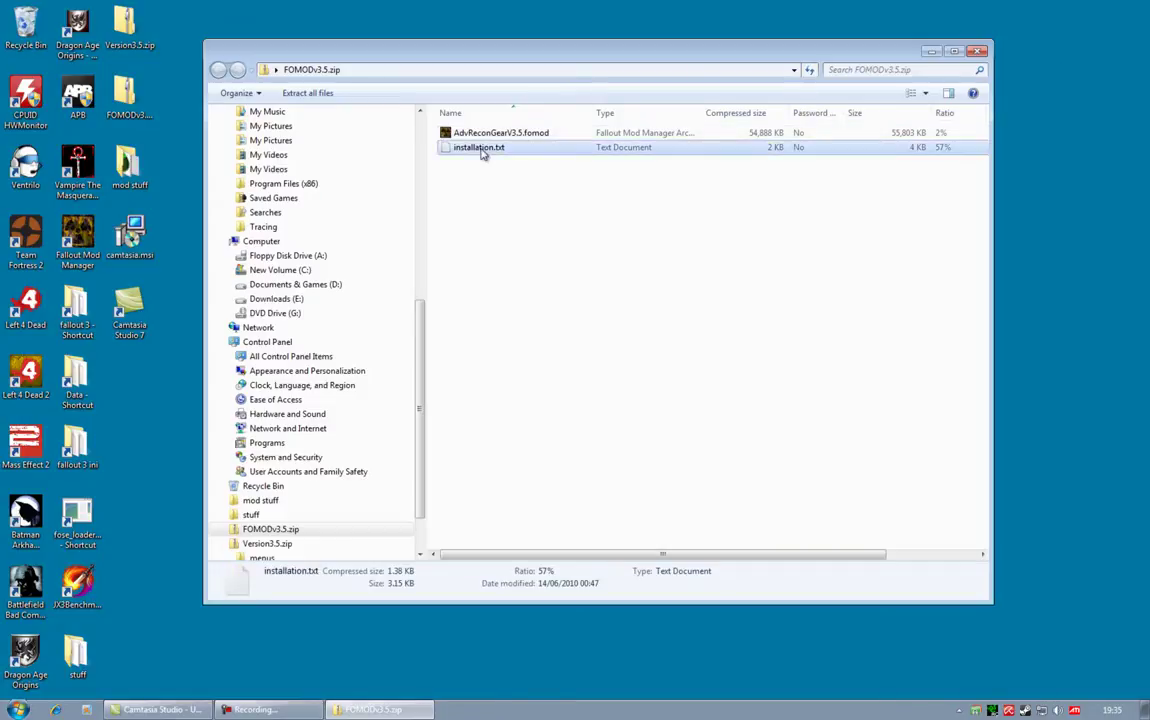
double_click(481, 150)
drag(671, 19, 712, 57)
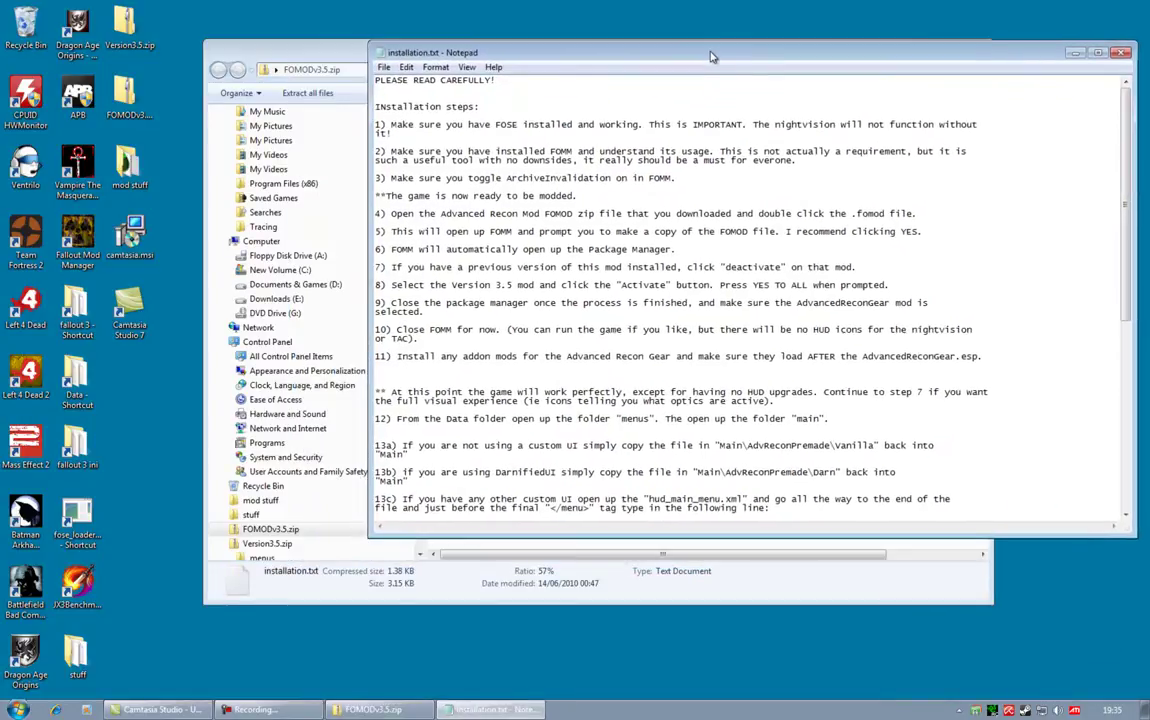
drag(918, 537, 920, 655)
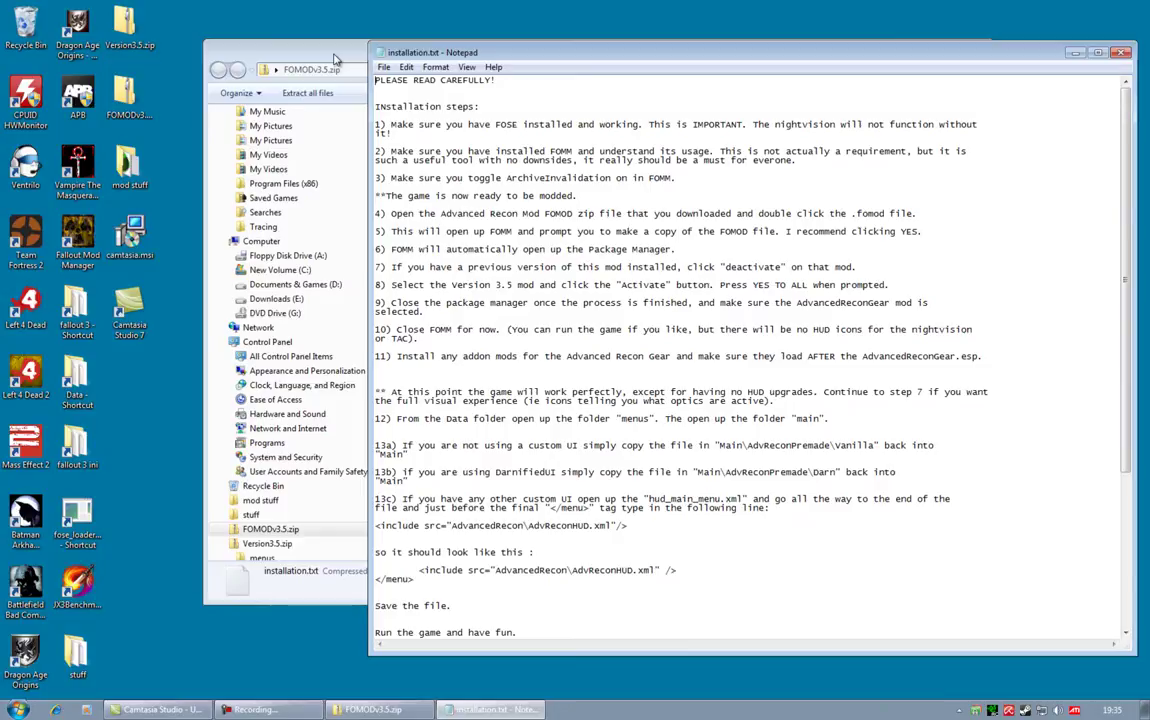
Add AdvReconGearV3.5.fomod from the zip to the mod manager's packages, making a copy of the original file
drag(335, 58, 210, 94)
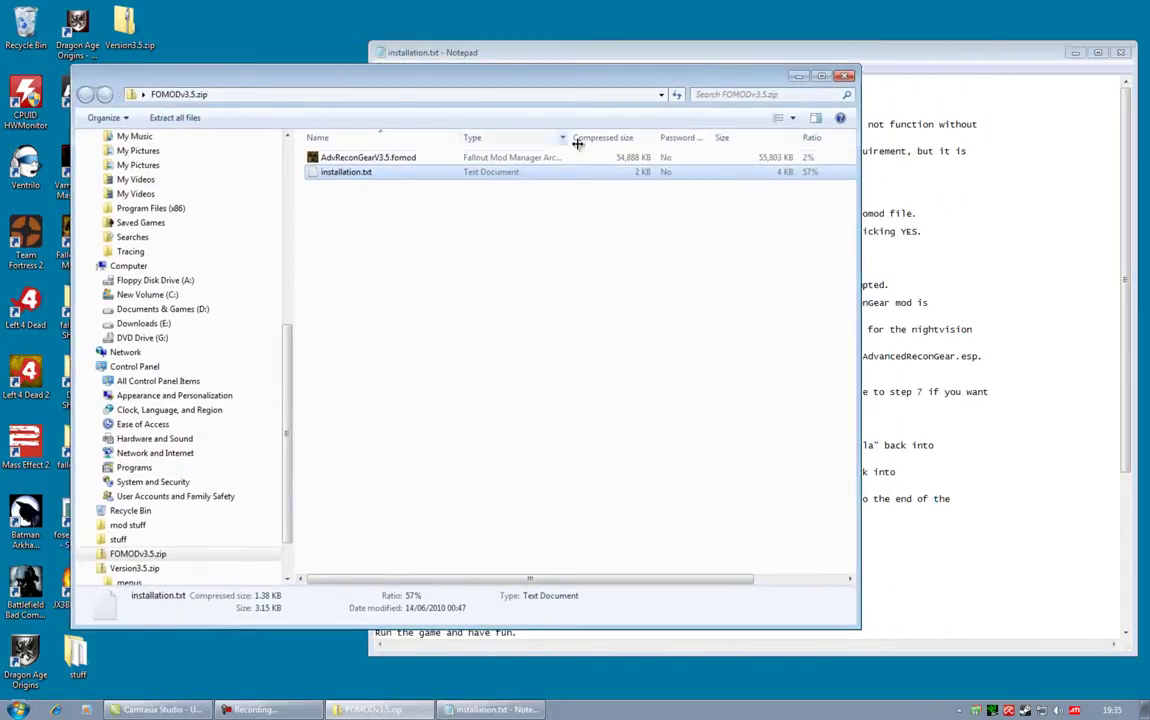
click(385, 160)
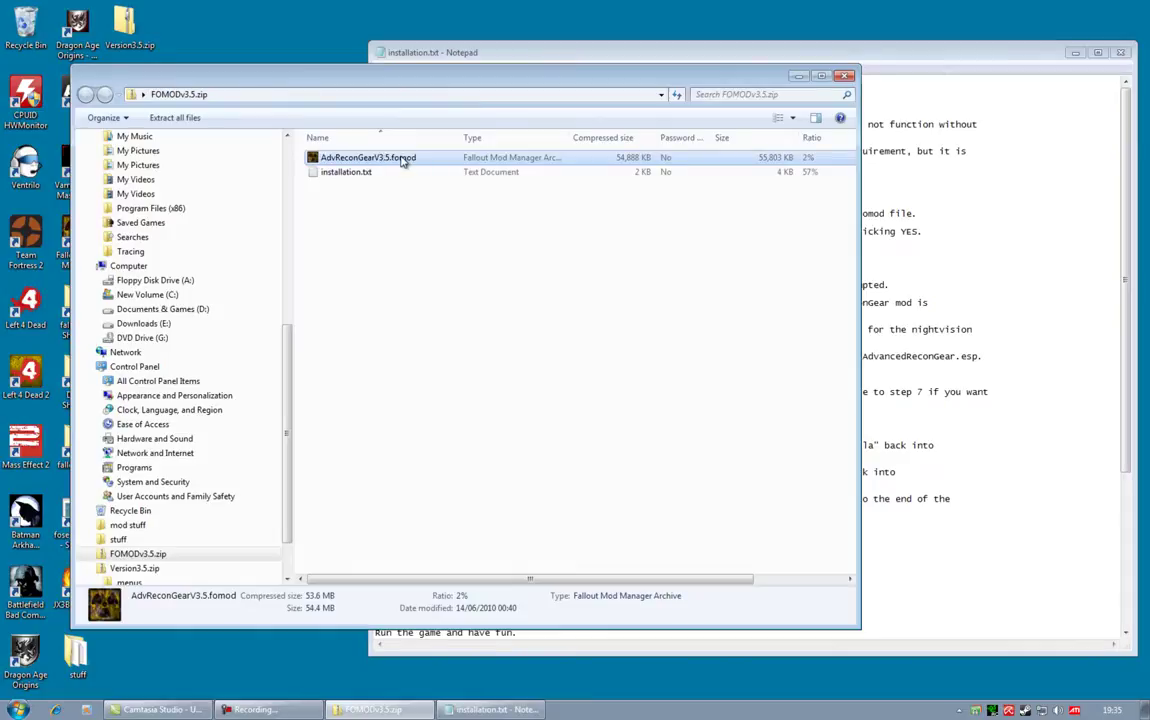
double_click(402, 160)
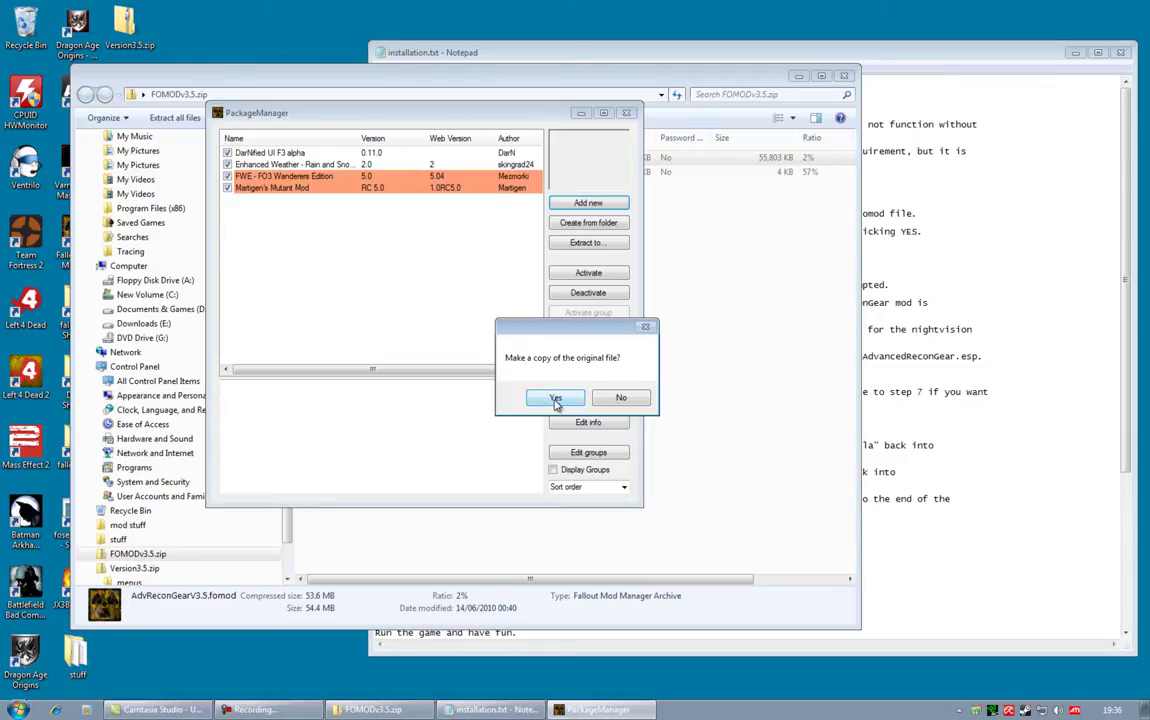
click(556, 398)
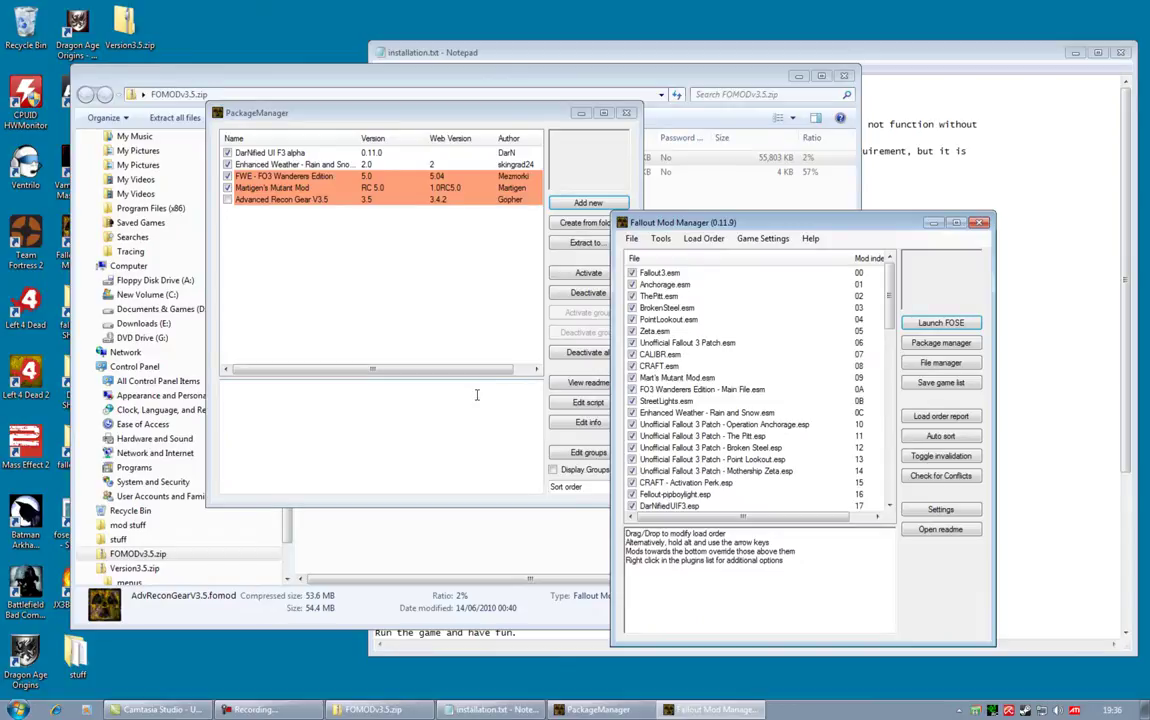
Select the Advanced Recon Gear V3.5 package and view its preview screenshot at full size
click(273, 206)
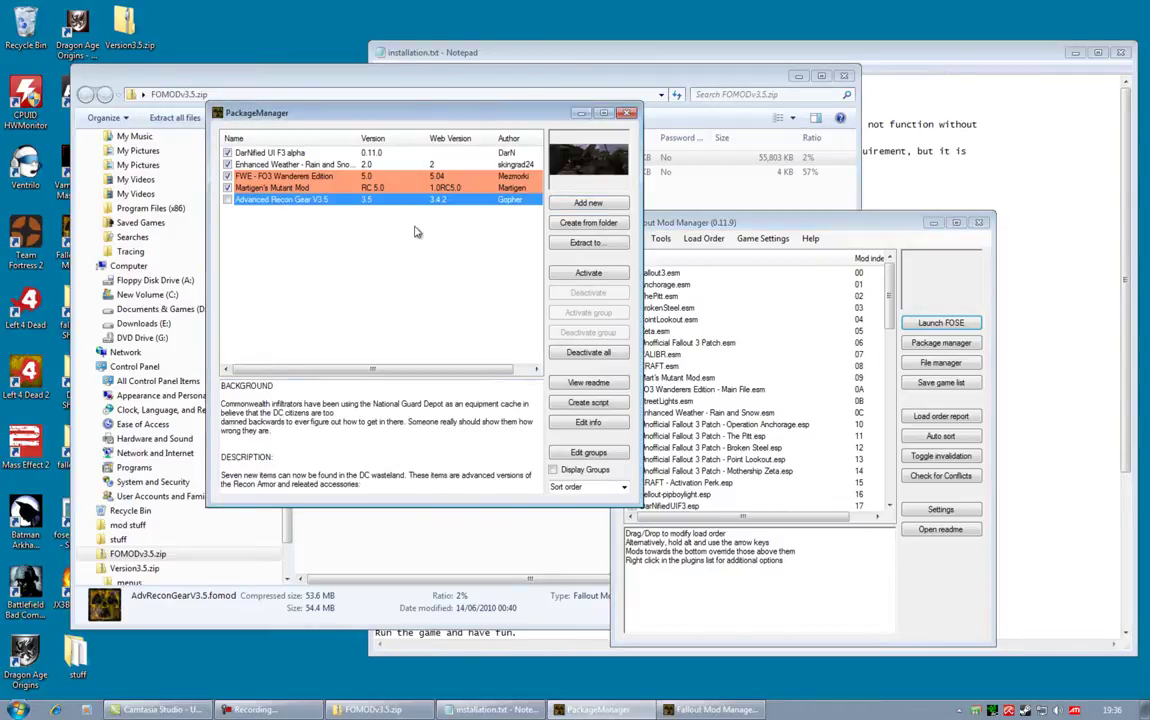
click(588, 158)
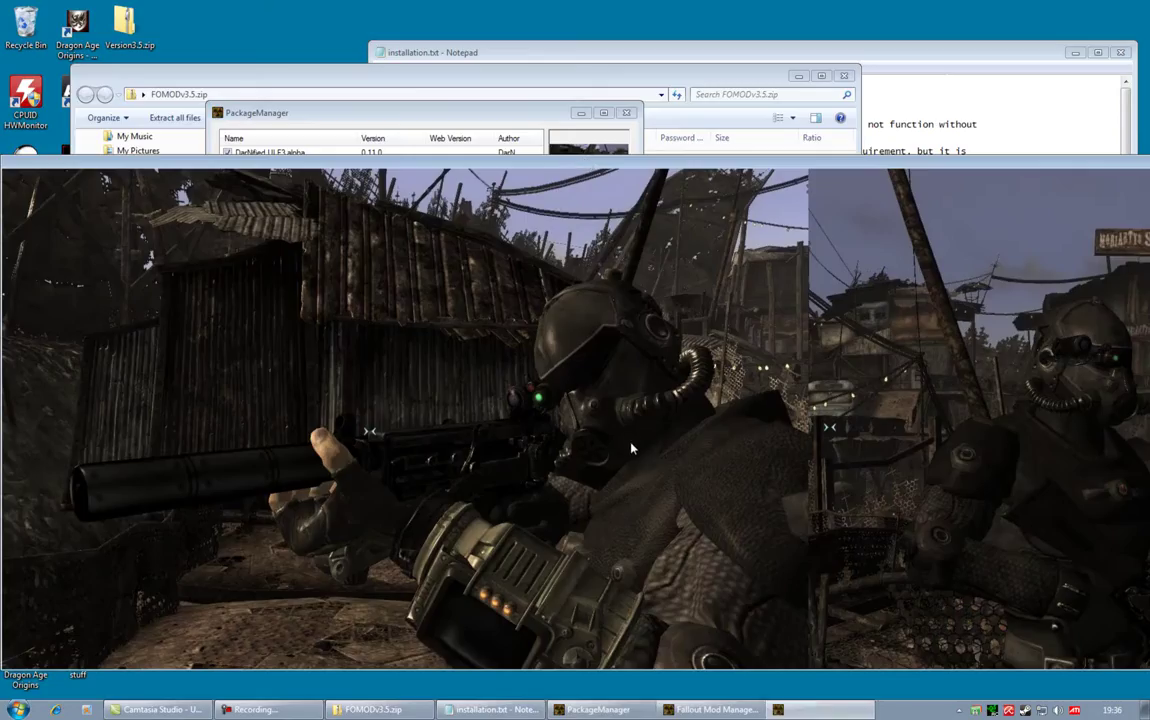
click(566, 396)
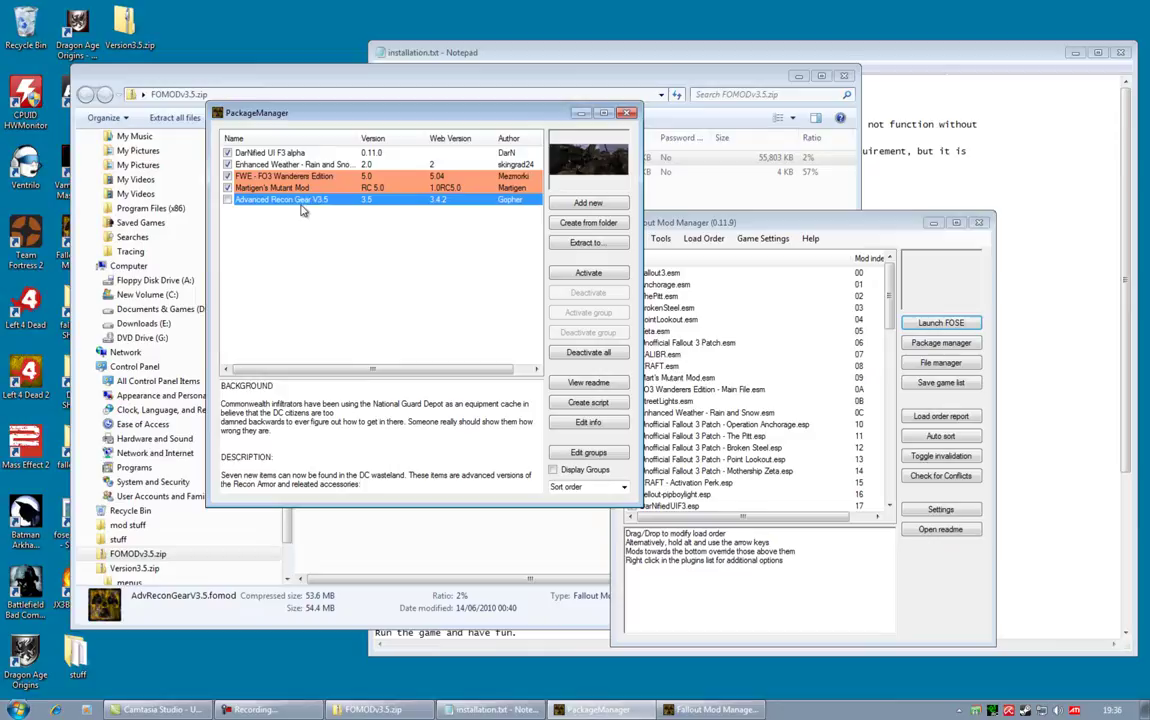
Activate Advanced Recon Gear V3.5, overwriting all existing files, and close the package manager
click(601, 278)
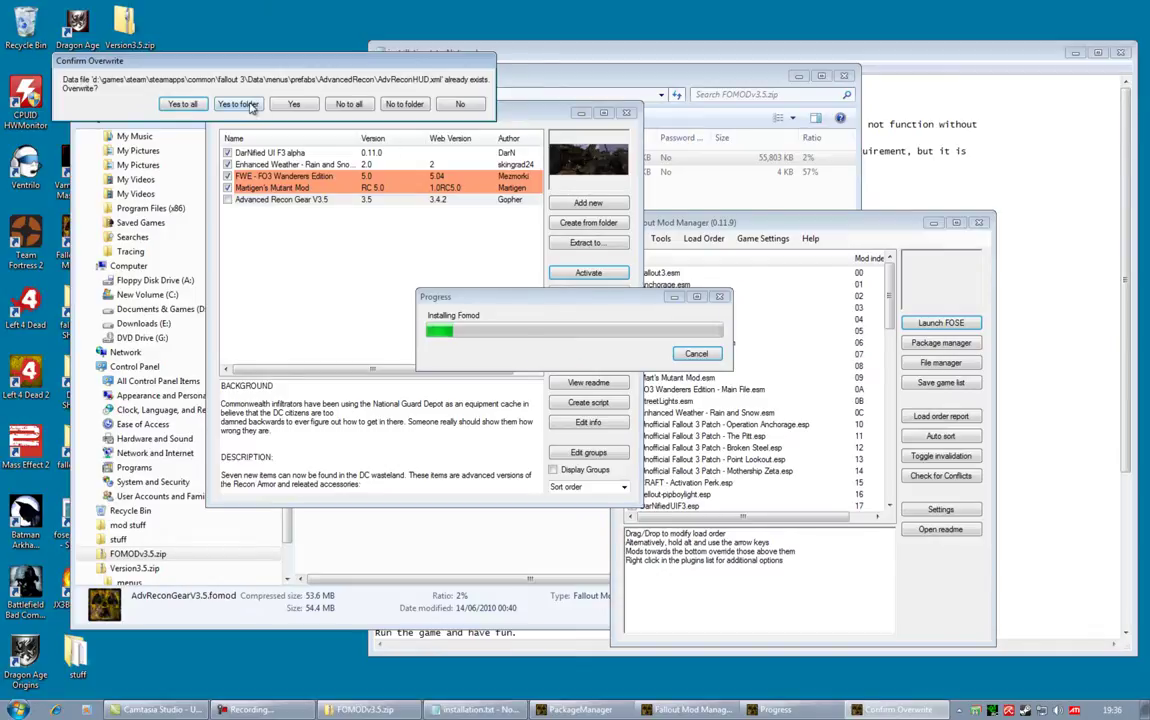
click(183, 105)
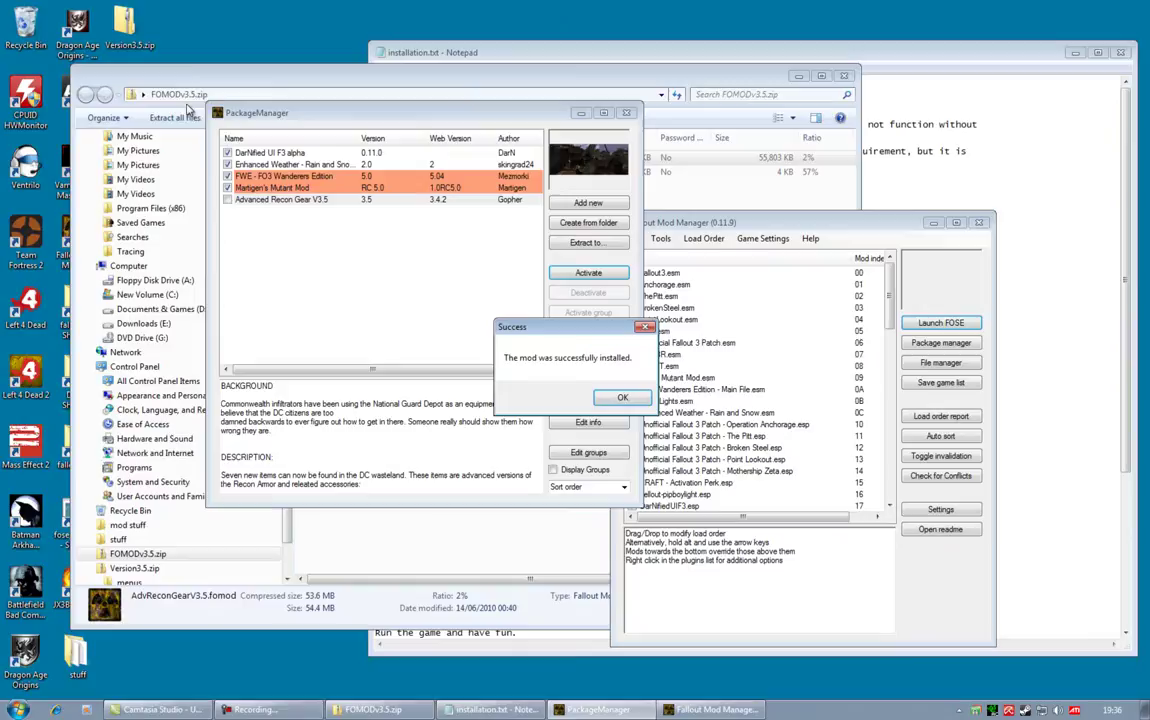
click(622, 399)
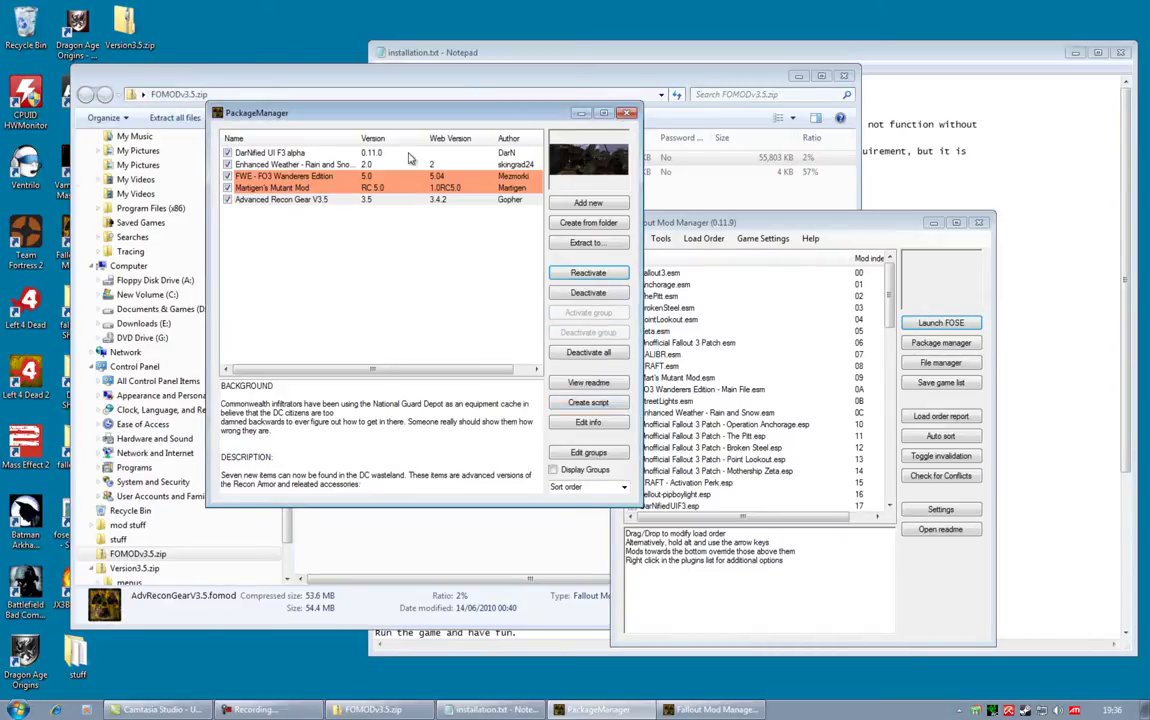
click(626, 113)
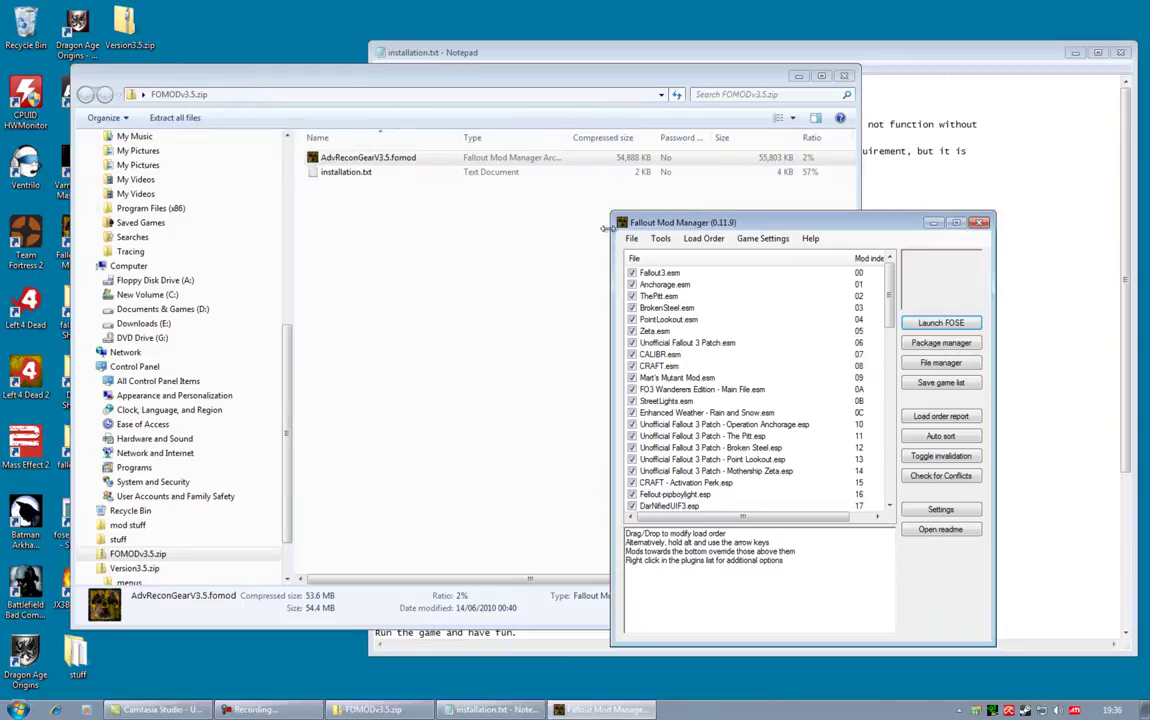
Clear away the other windows, check AdvancedReconGear.esp at the end of the load order and close Fallout Mod Manager
click(799, 77)
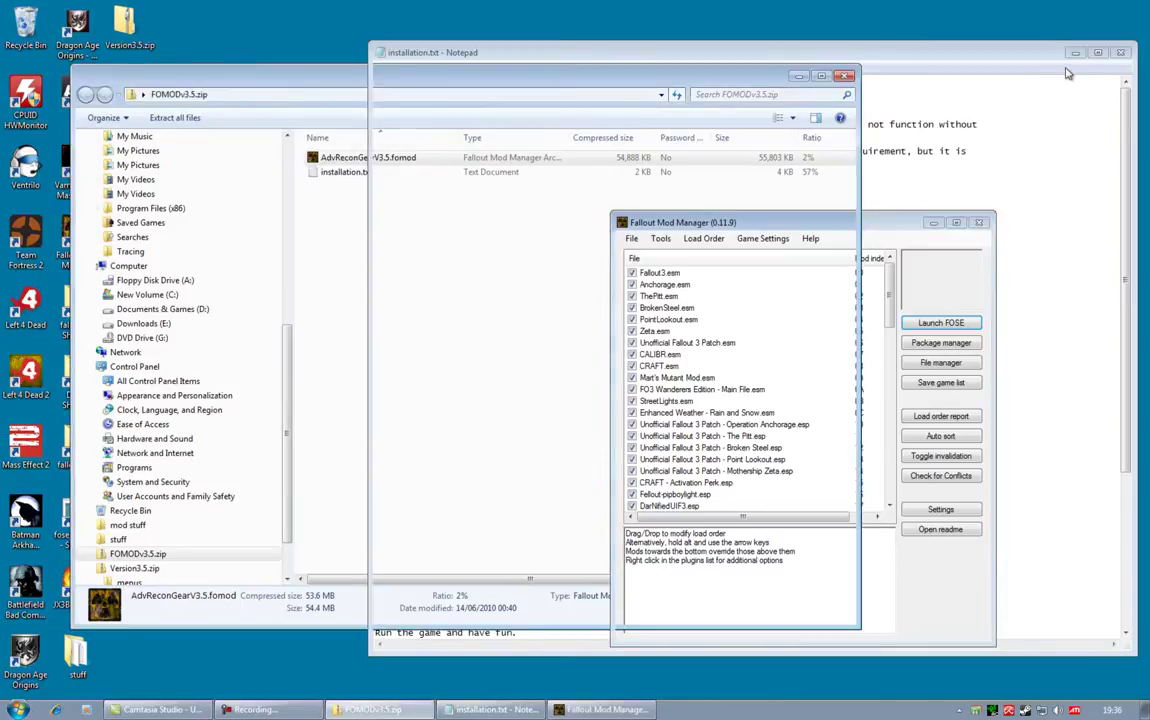
click(718, 74)
click(1075, 52)
drag(799, 225, 809, 125)
drag(903, 195, 886, 393)
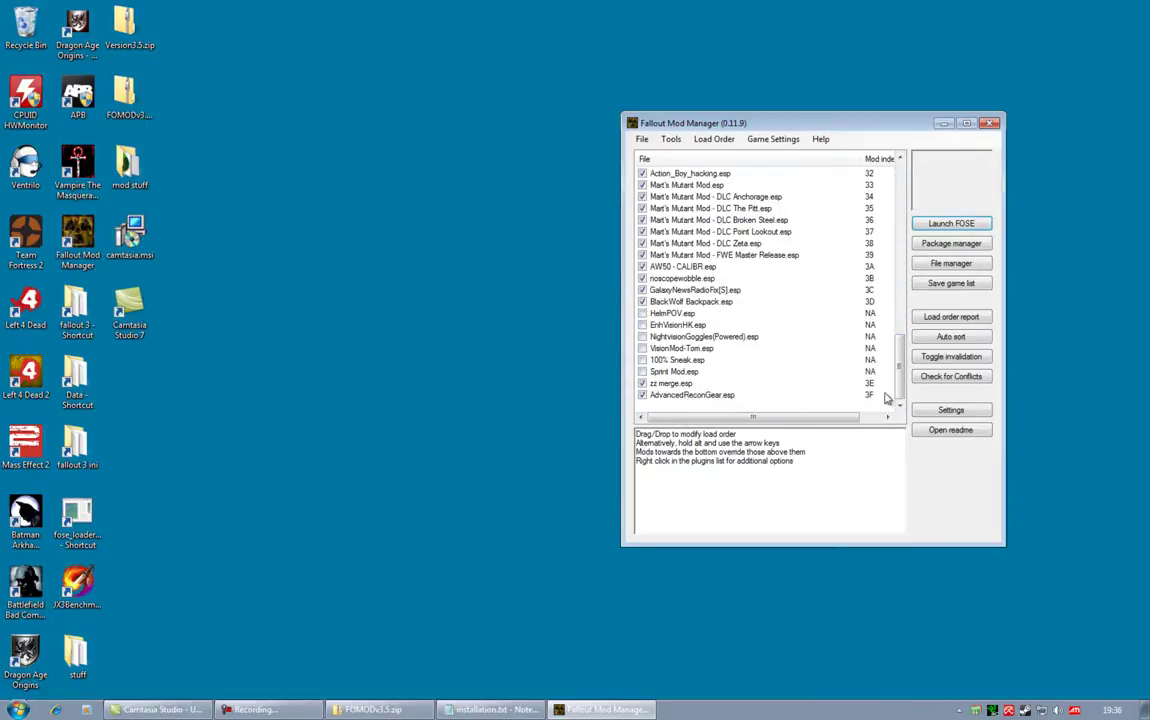
click(698, 394)
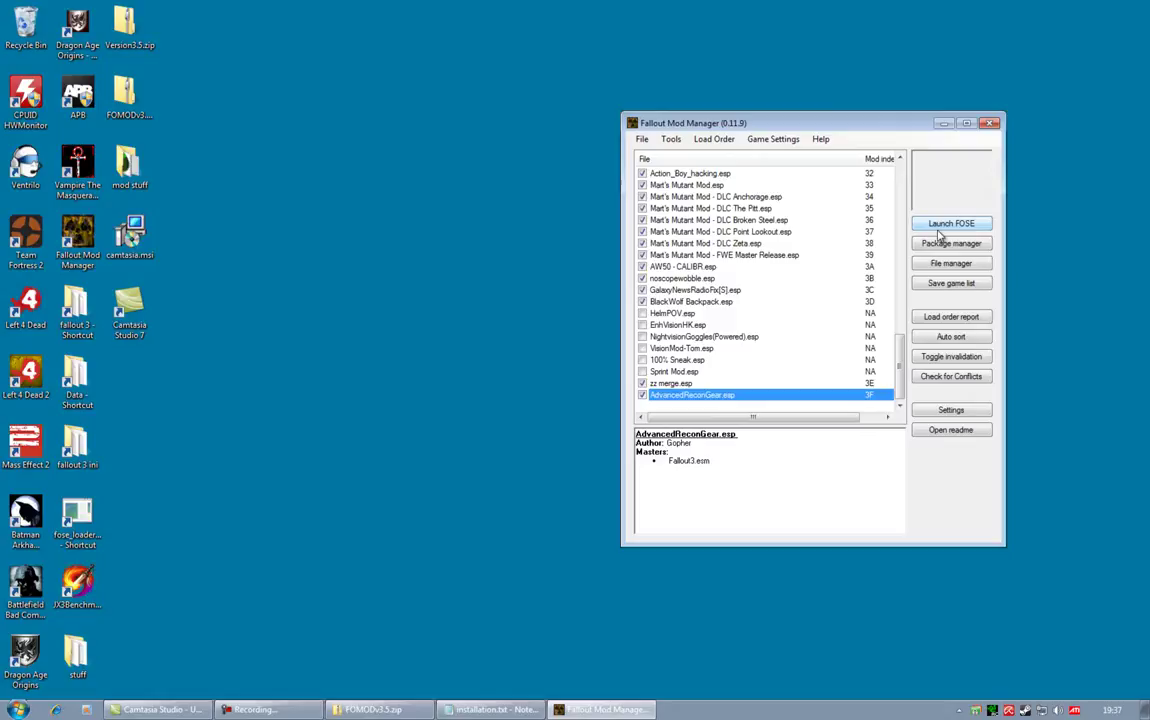
click(990, 124)
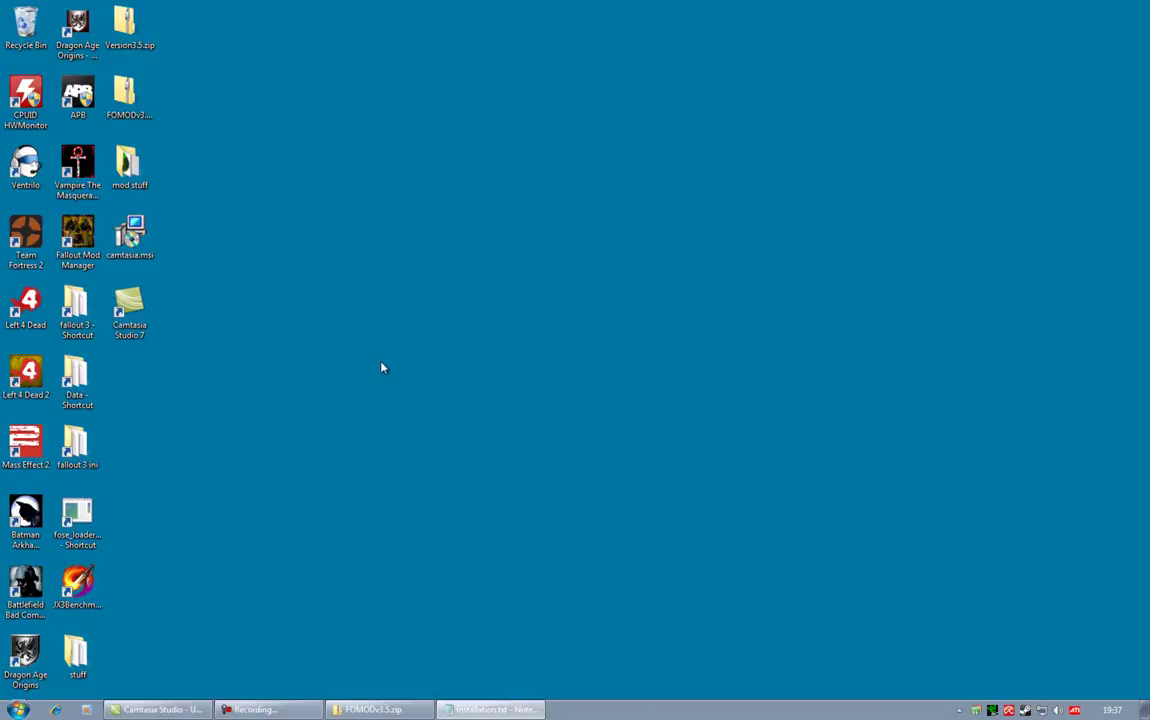
Open the Data folder inside the fallout 3 folder and locate AdvancedReconGear.esp
double_click(75, 308)
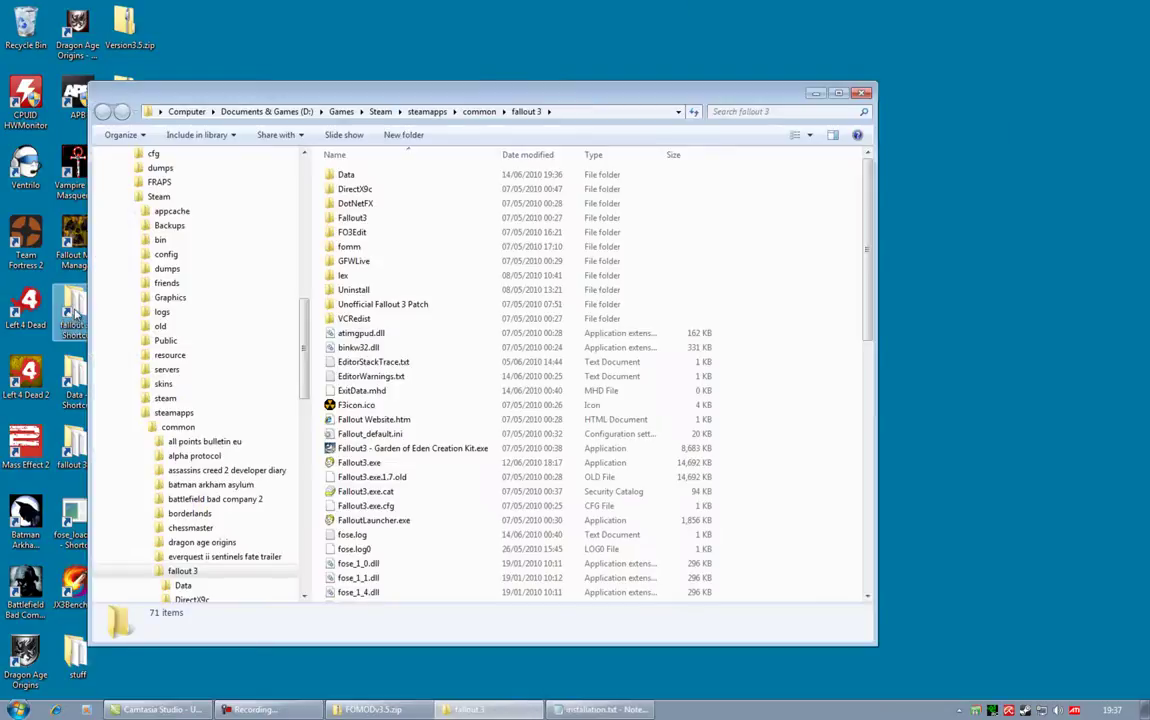
drag(270, 97, 378, 65)
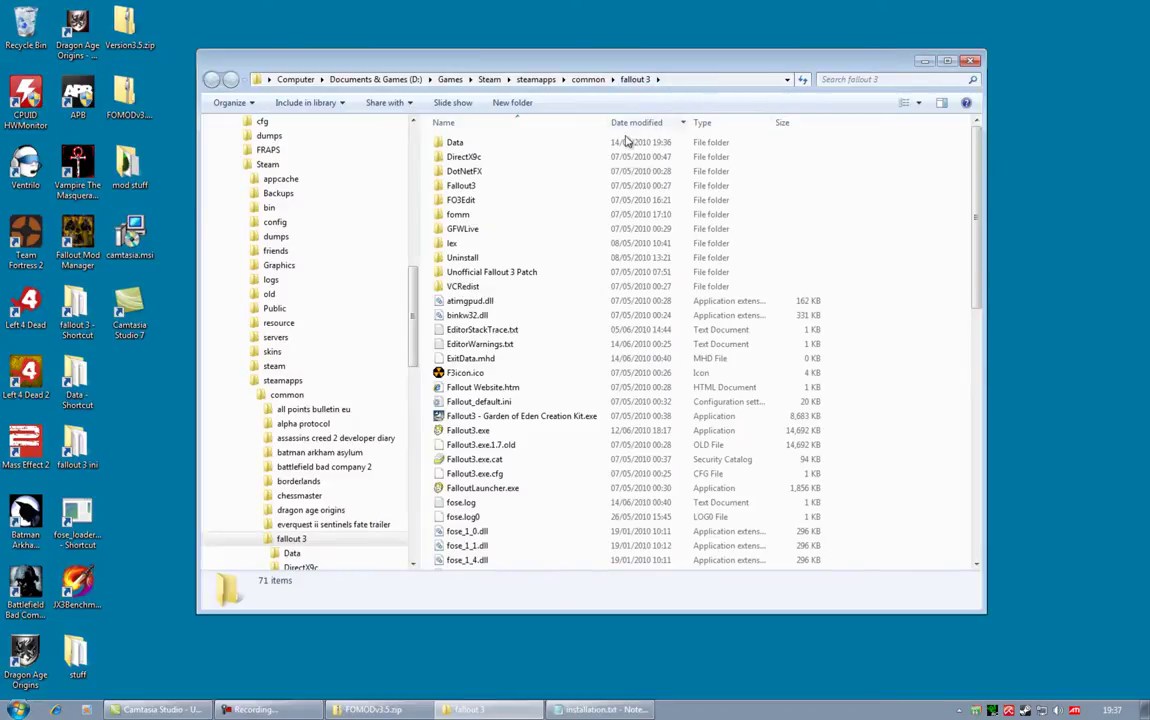
double_click(462, 145)
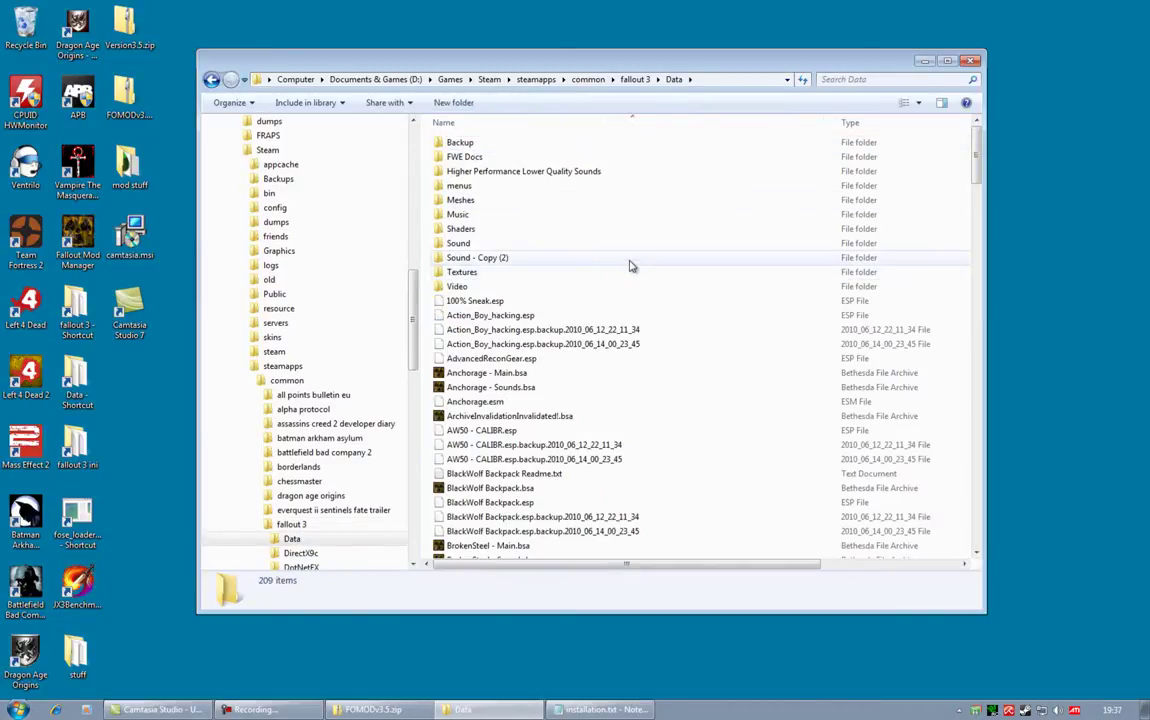
scroll(630, 270, down, 2)
click(533, 279)
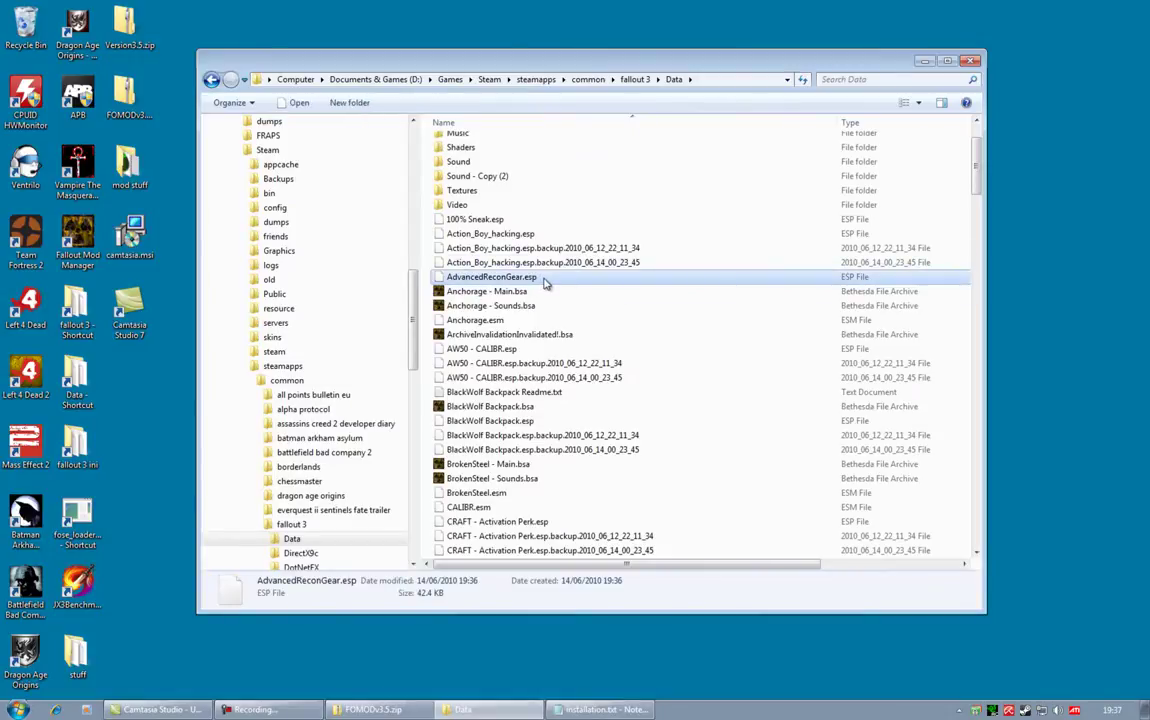
scroll(577, 277, up, 2)
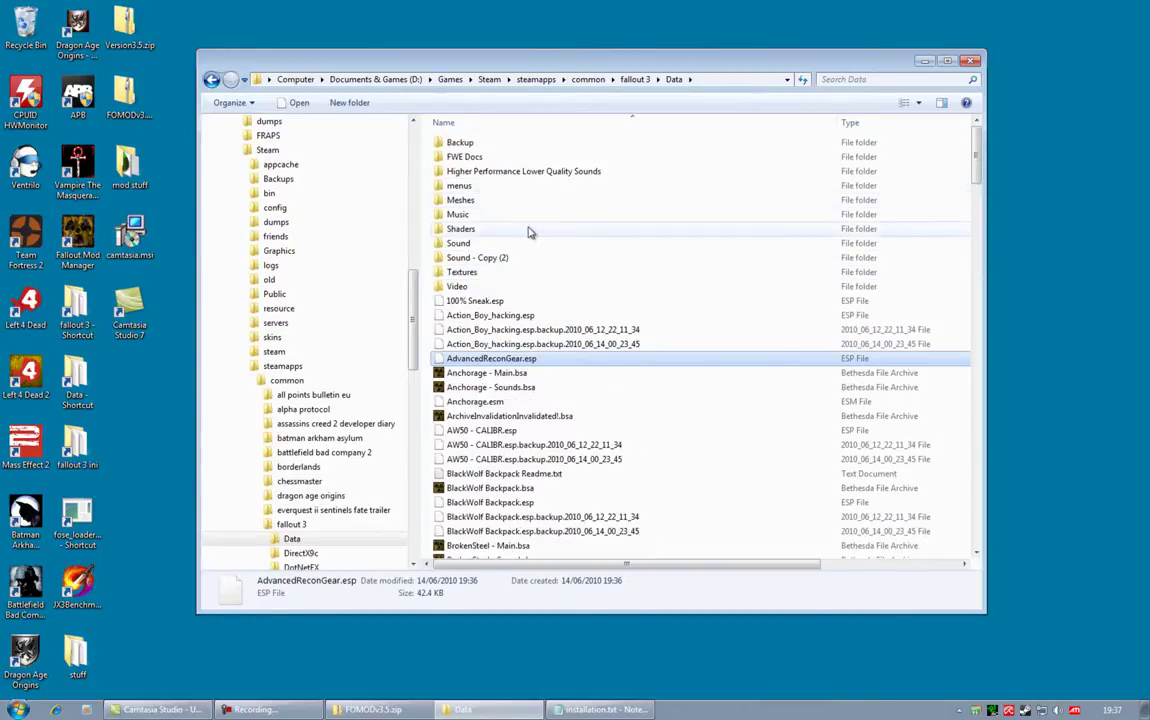
Check for the AdvancedRecon folder inside both the Meshes and Textures folders of Data
double_click(474, 201)
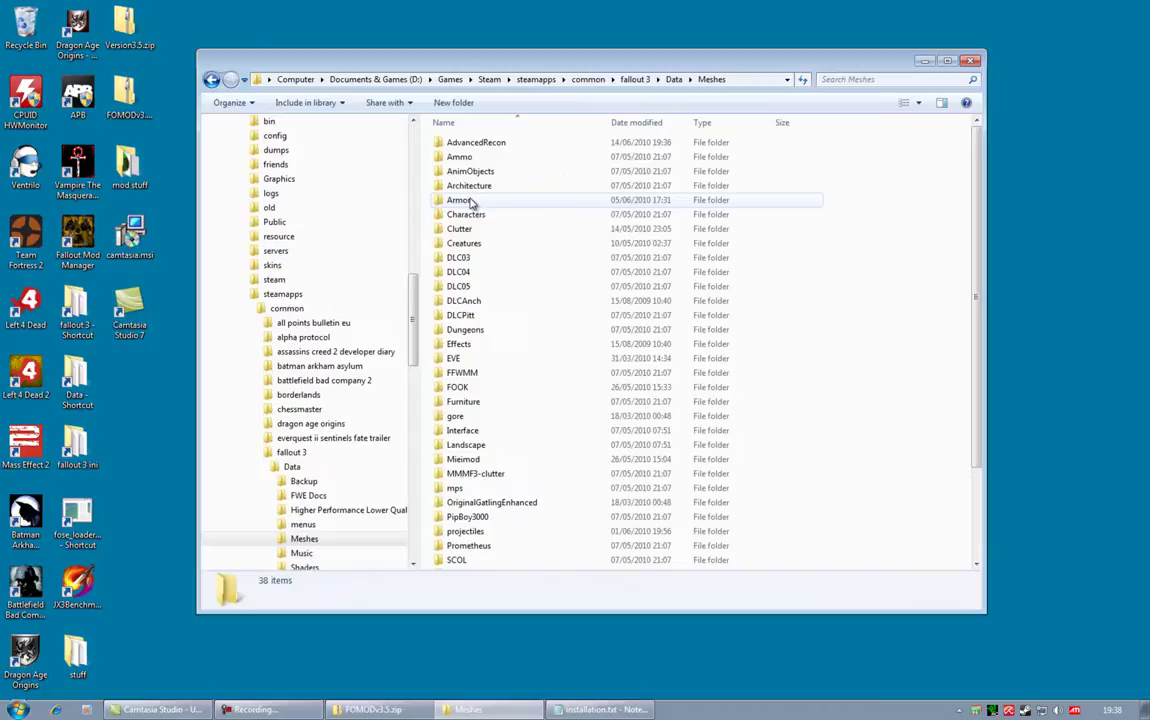
click(499, 146)
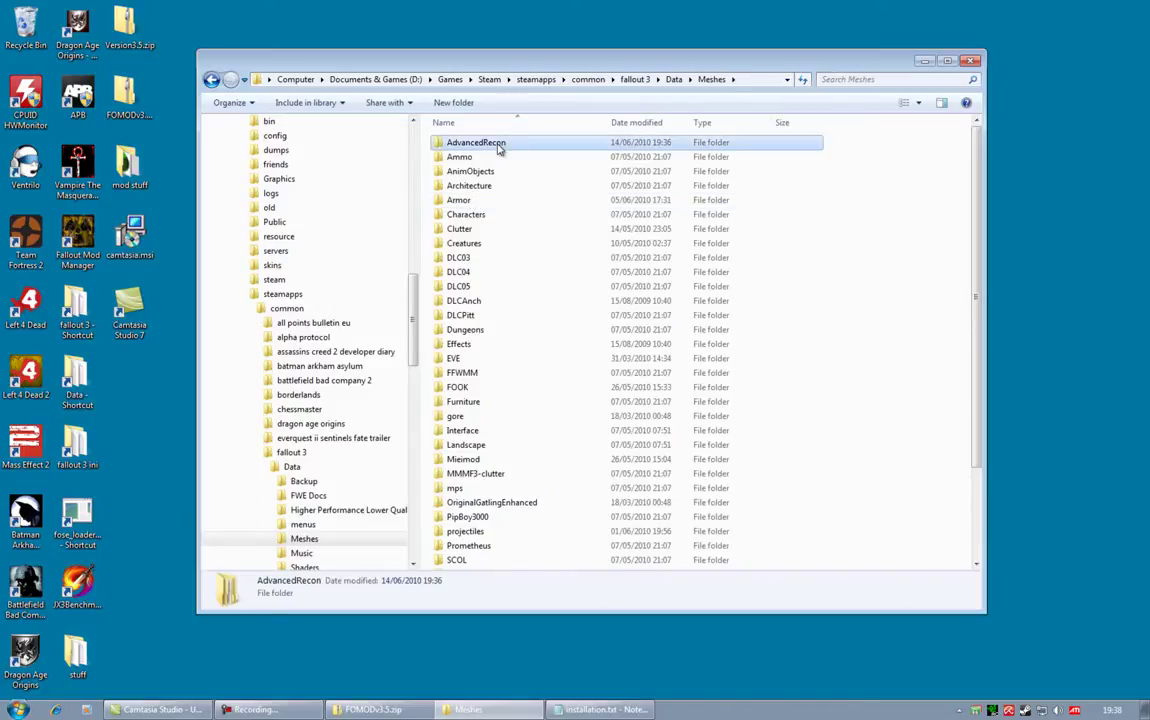
click(674, 79)
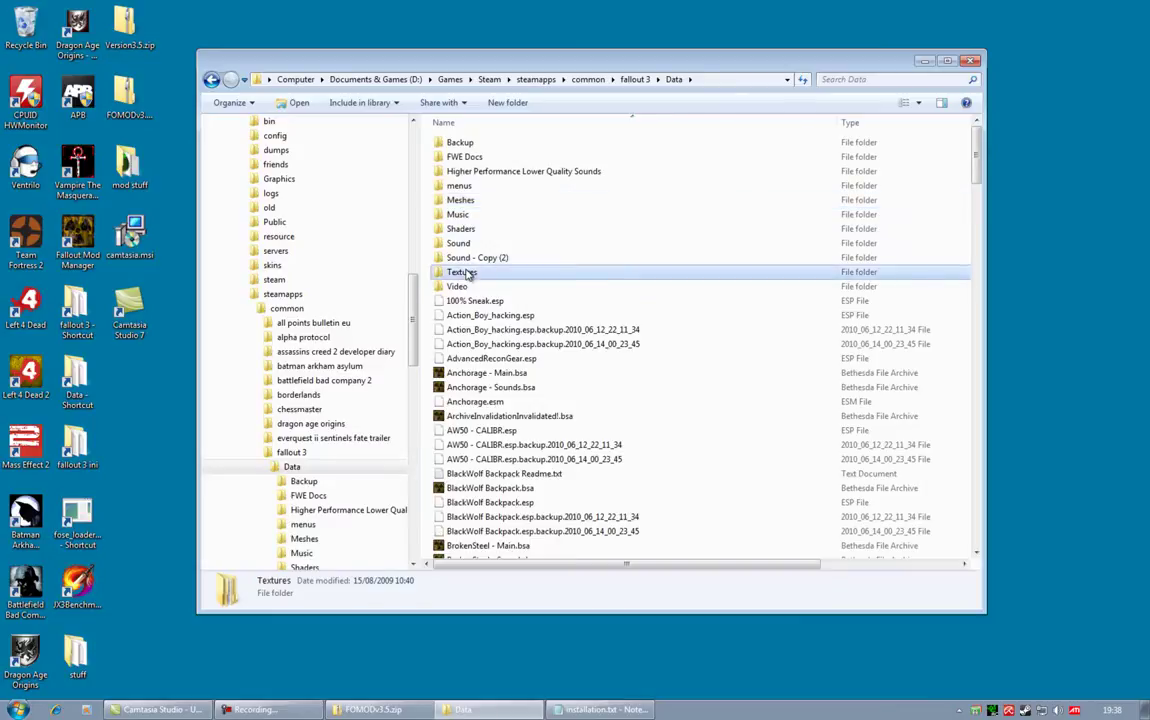
double_click(462, 272)
click(480, 146)
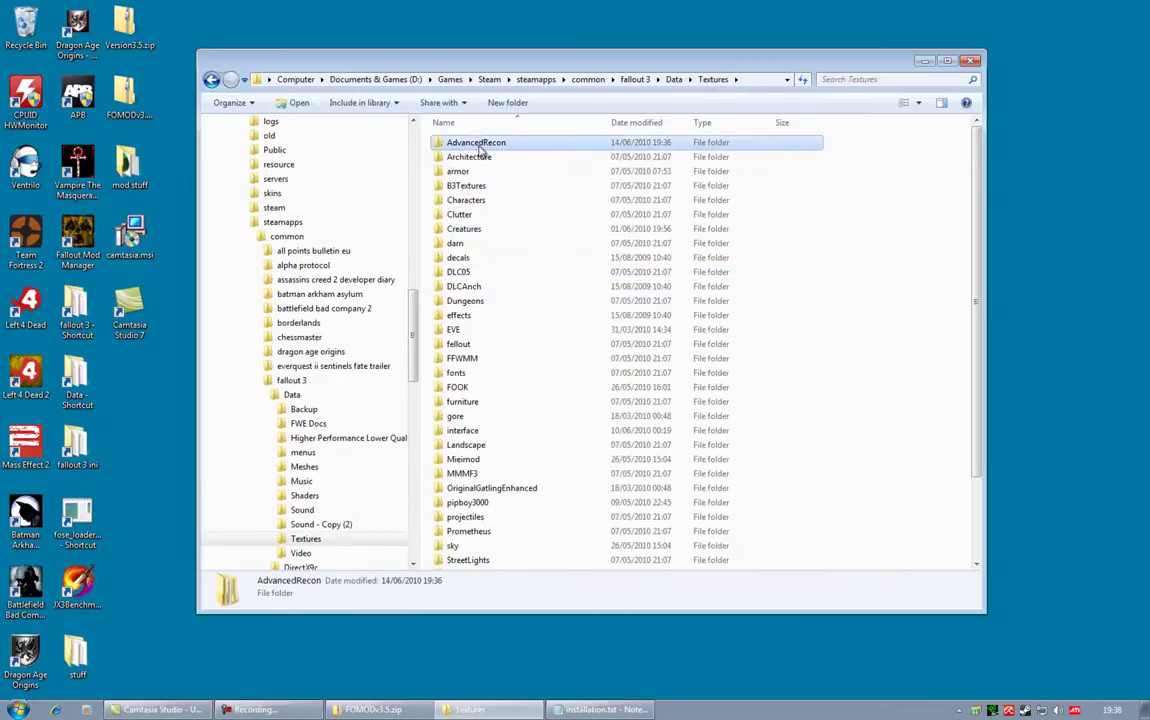
Open the main folder inside Data\menus and locate its hud_main_menu.xml file
click(675, 80)
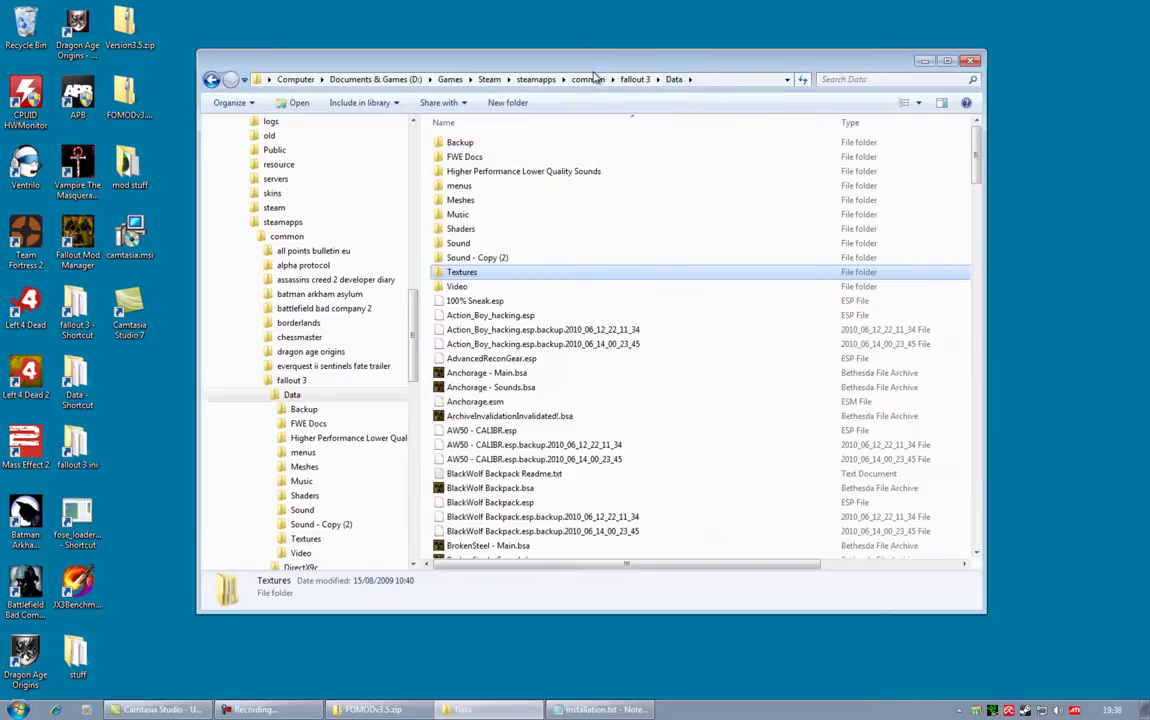
double_click(476, 190)
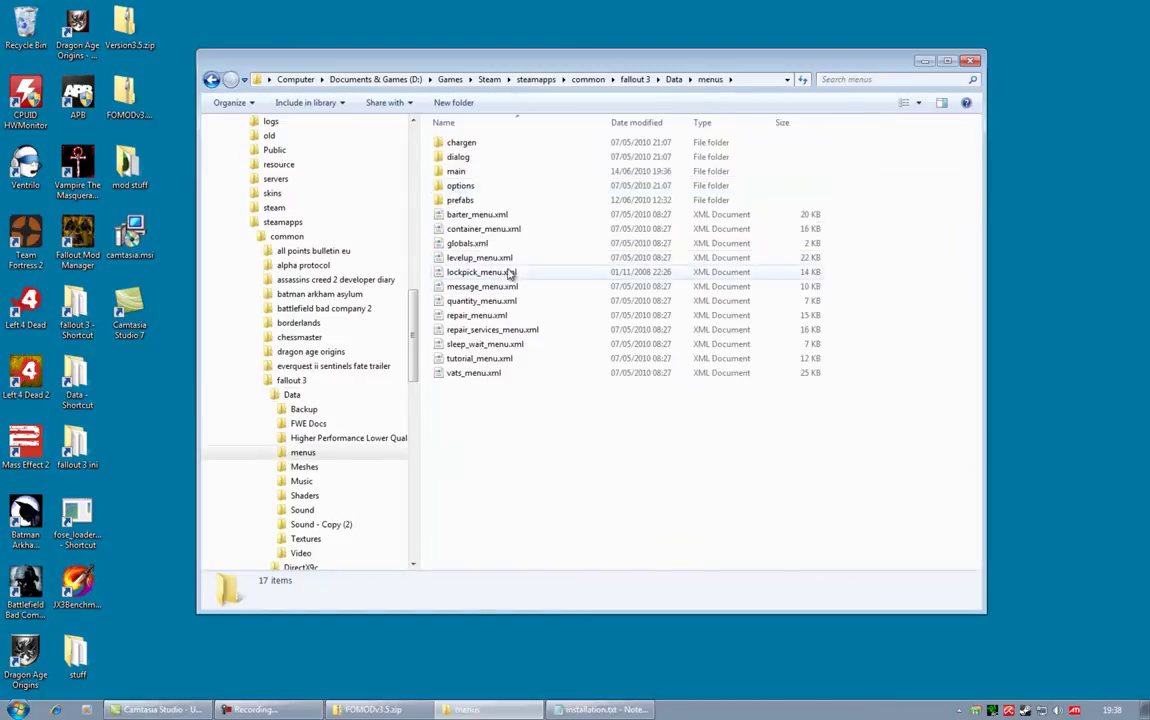
double_click(460, 172)
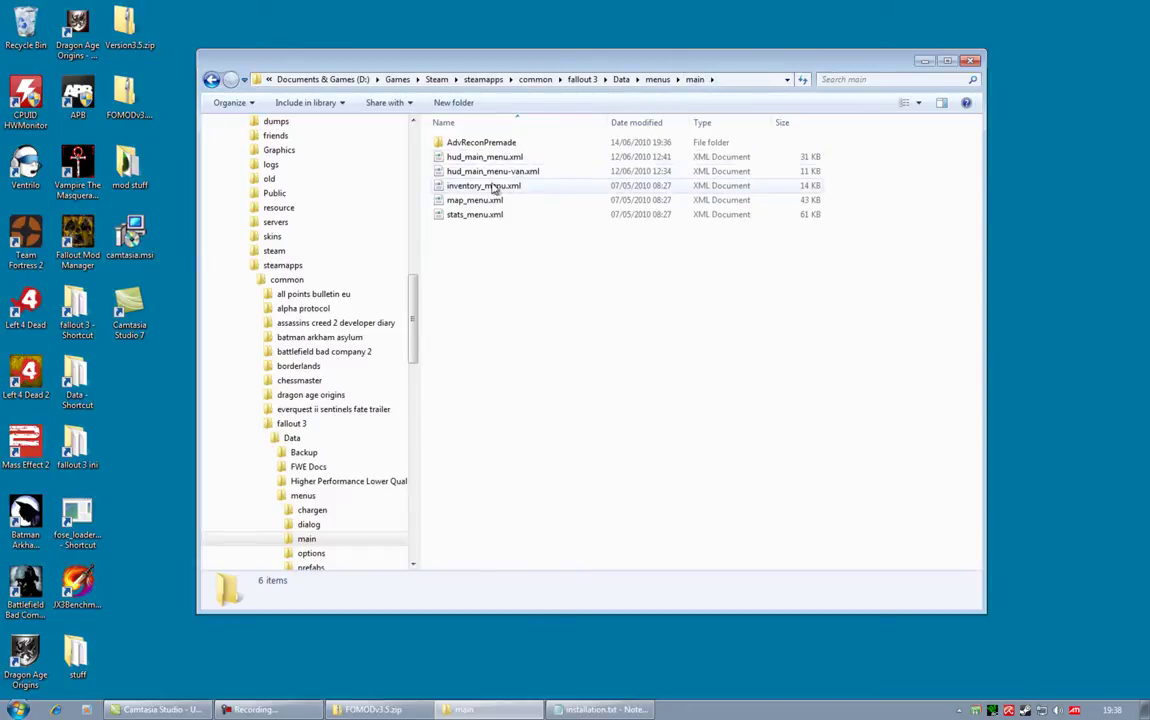
click(460, 157)
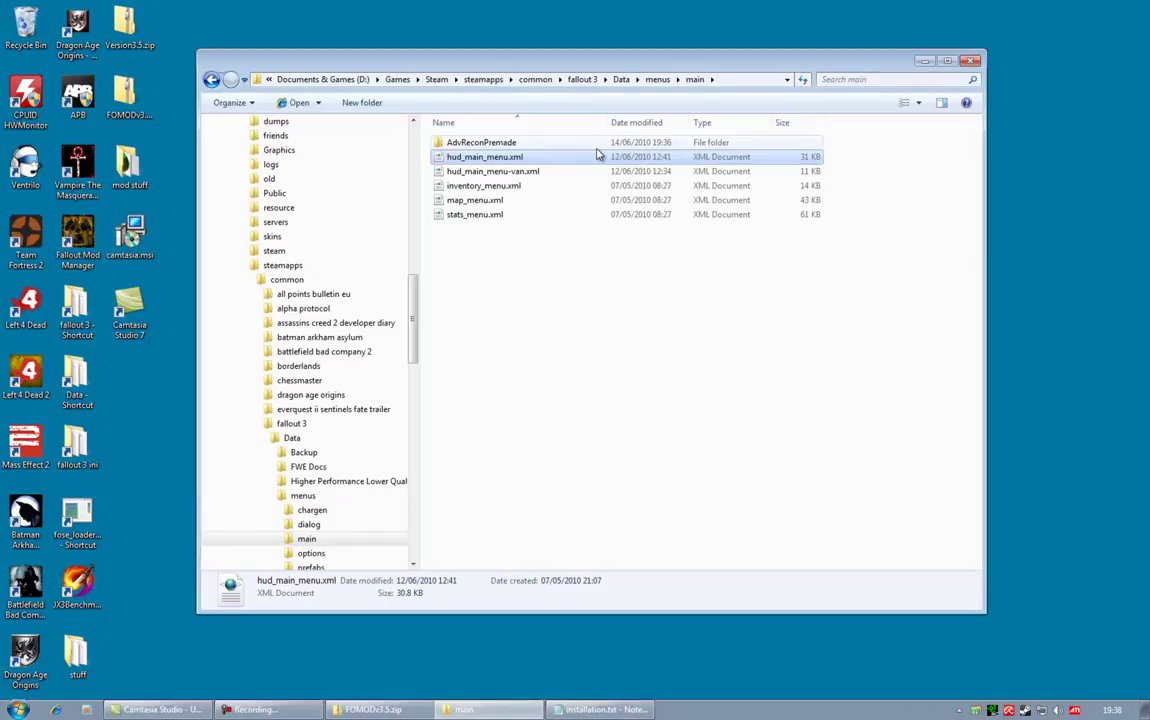
Copy hud_main_menu.xml from AdvReconPremade\Vanilla and return to the main folder, bringing up the paste option there without applying it
double_click(494, 145)
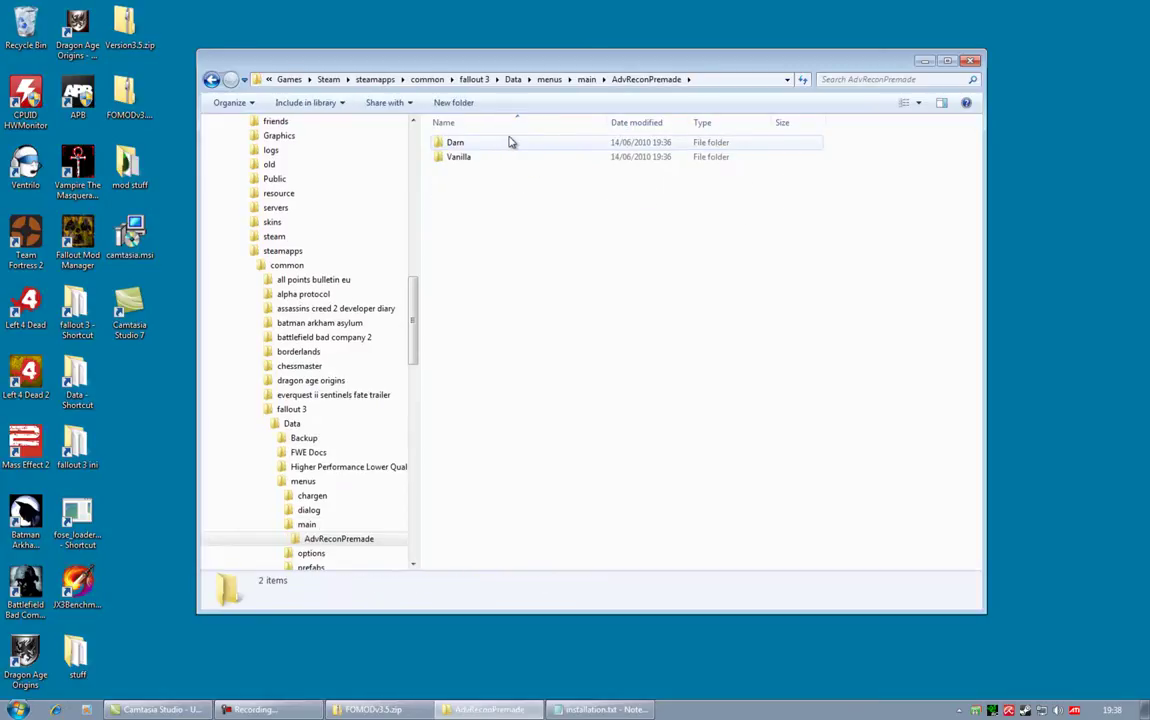
double_click(462, 158)
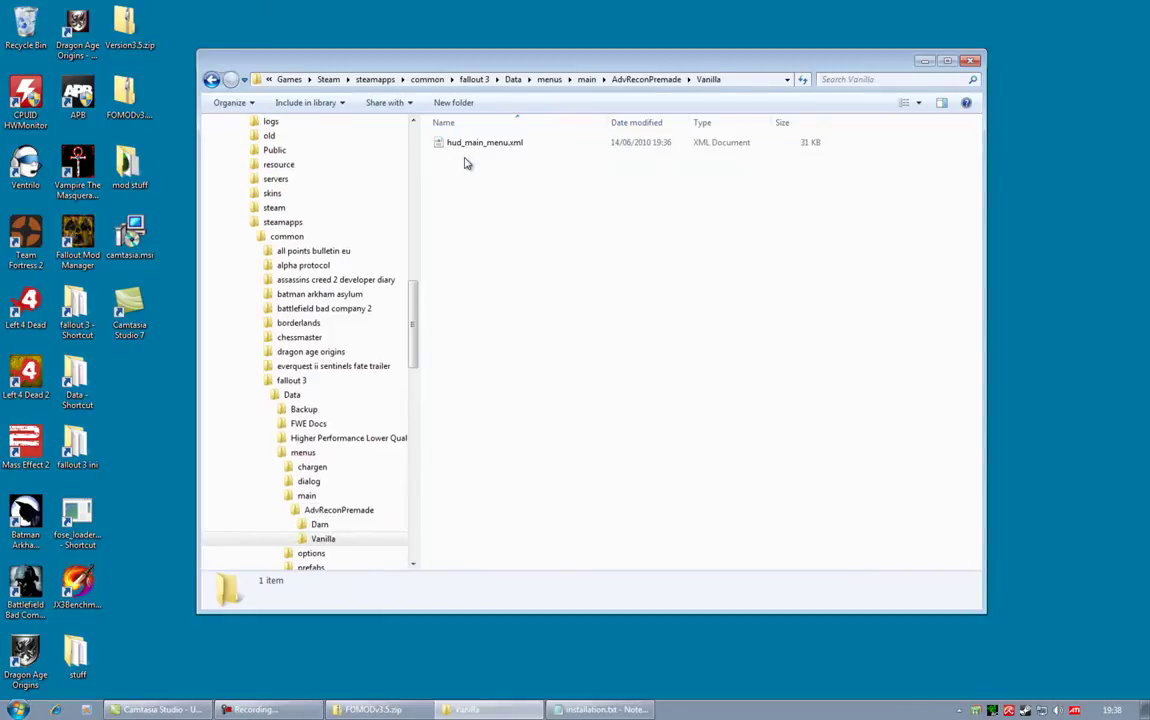
right_click(472, 147)
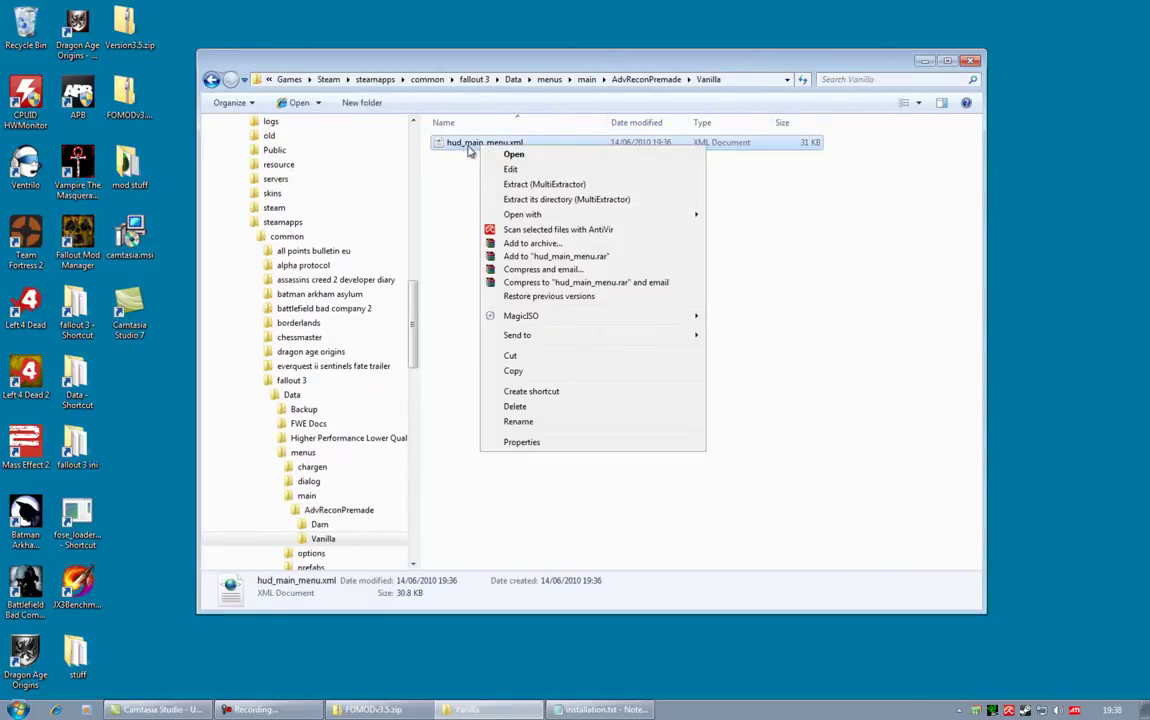
click(534, 375)
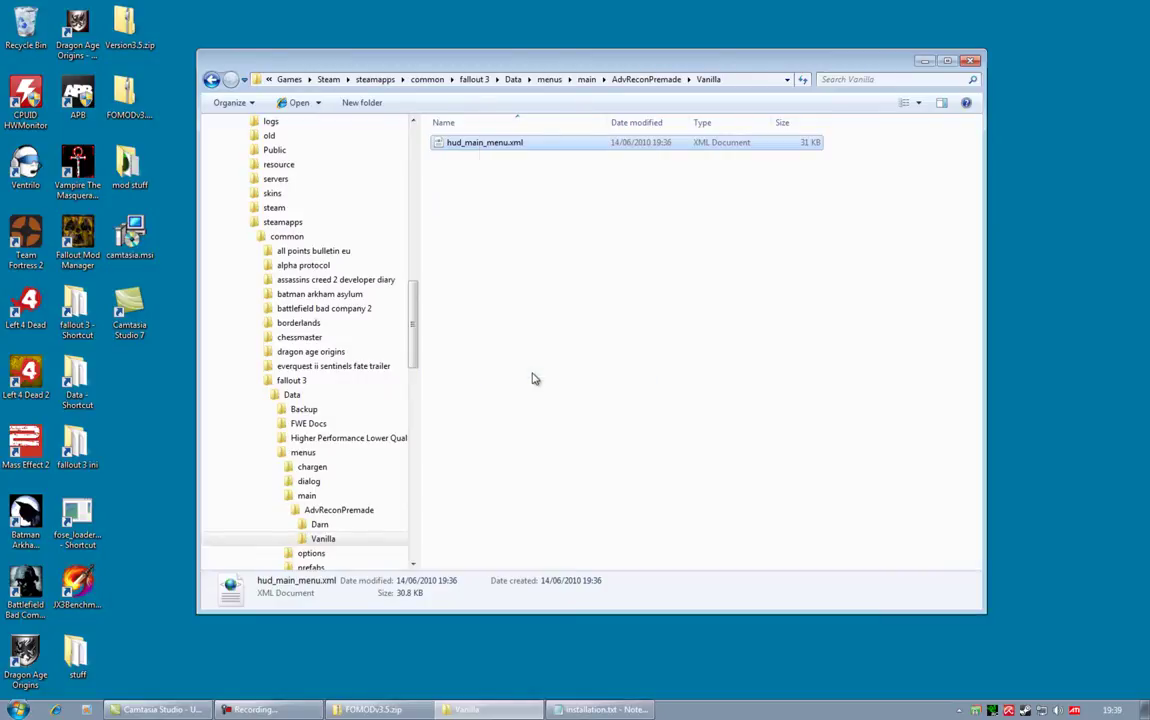
click(633, 84)
click(586, 80)
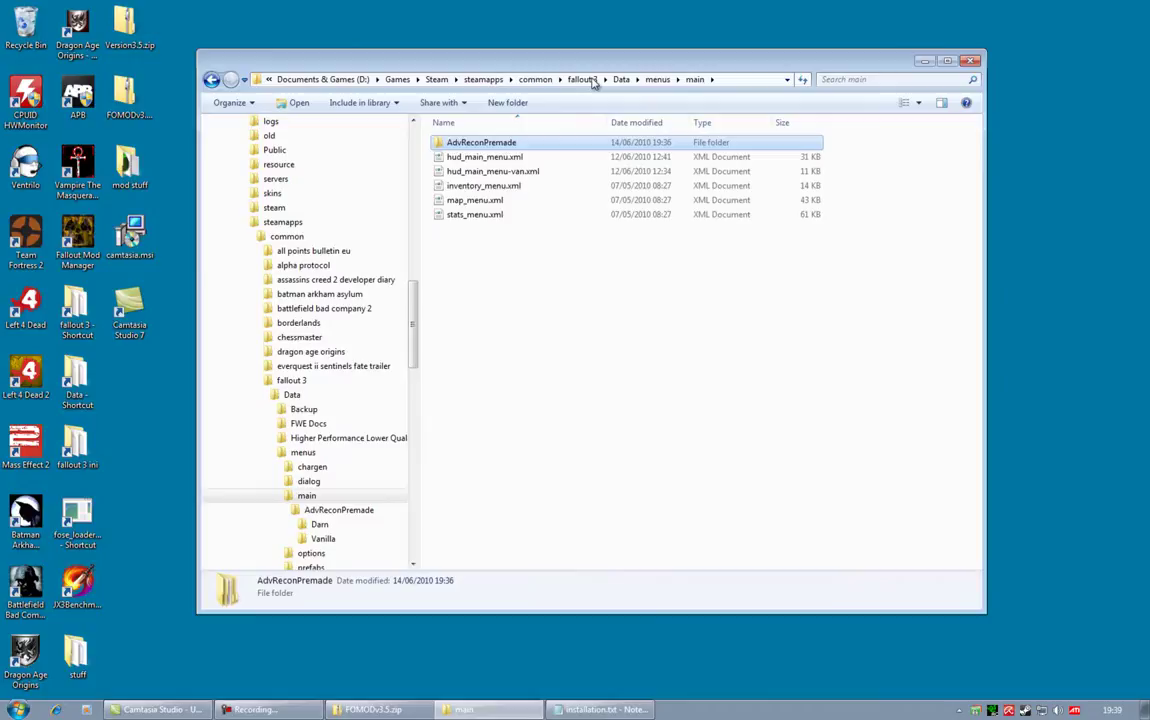
right_click(495, 285)
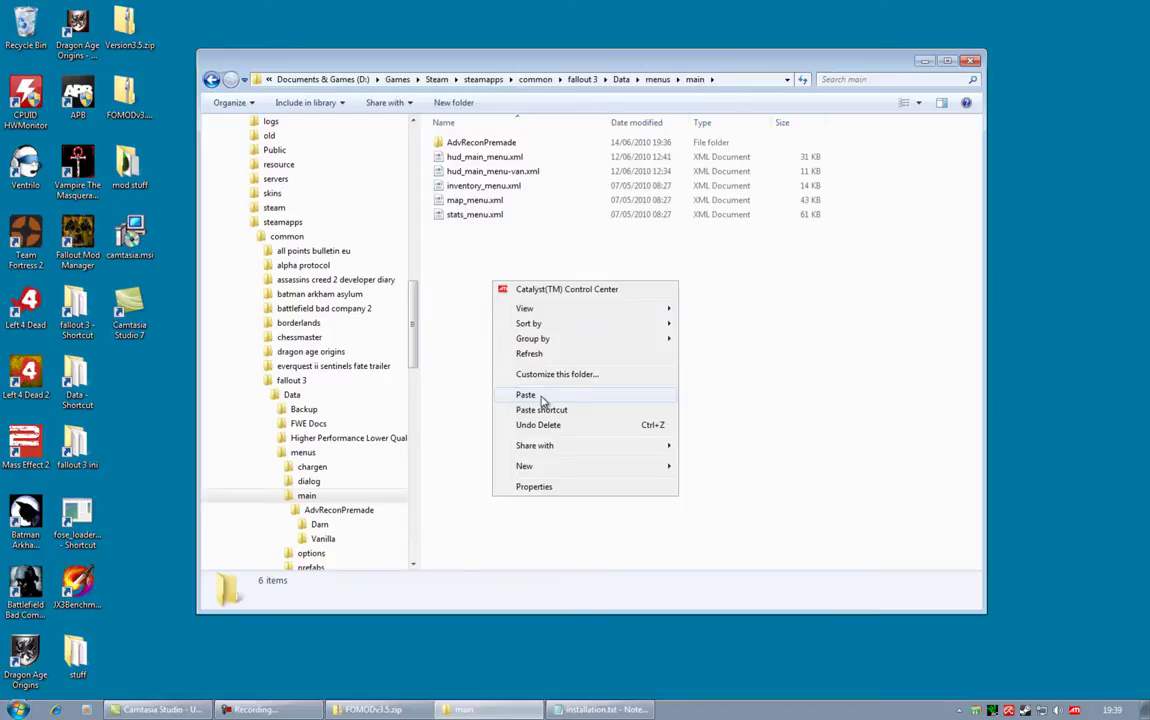
click(450, 278)
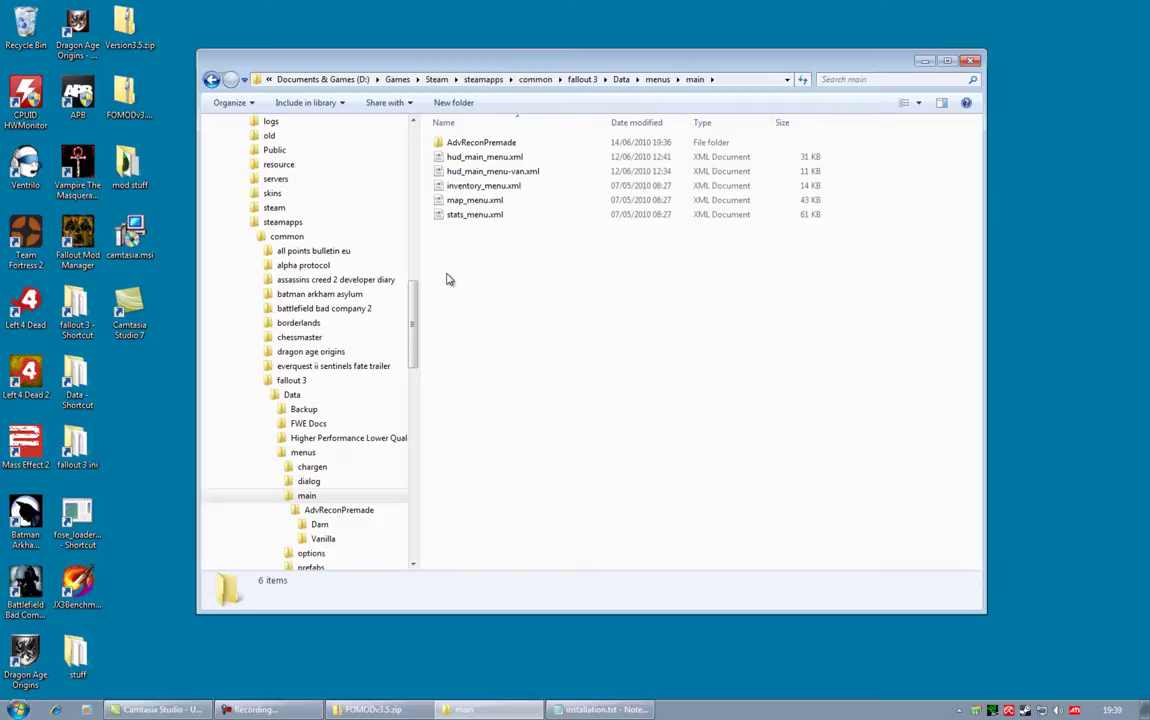
Check the DarnifiedUI version of hud_main_menu.xml inside AdvReconPremade\Darn and go back to the main folder
double_click(495, 144)
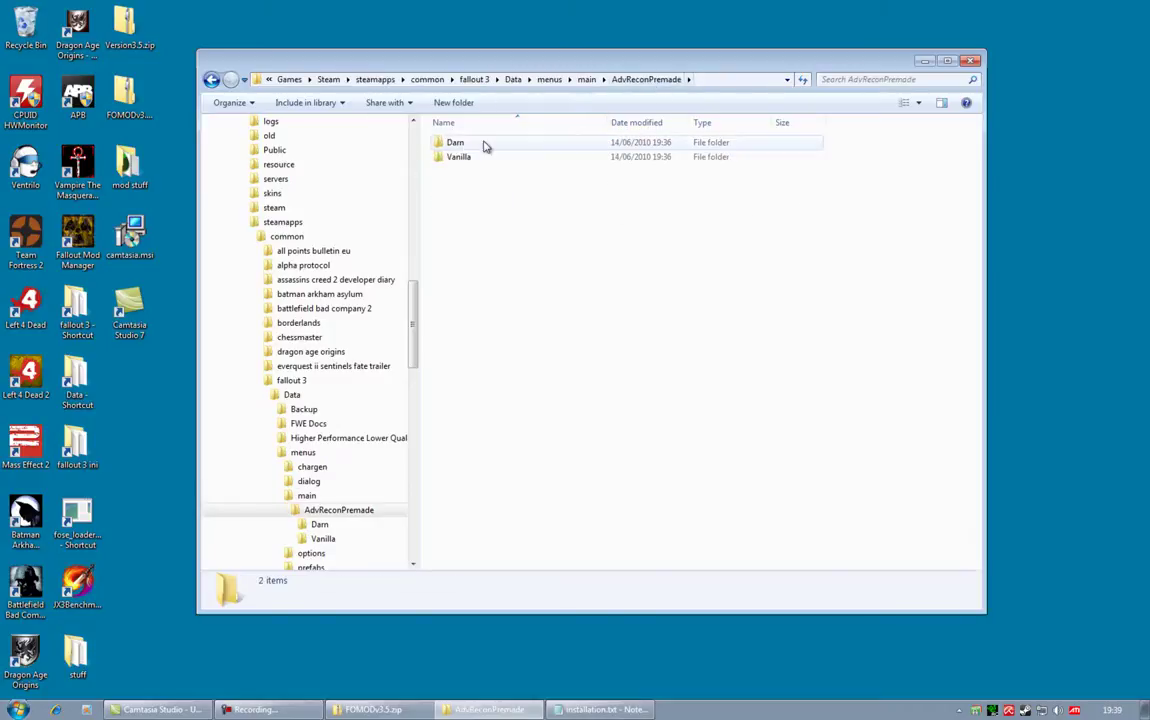
double_click(463, 145)
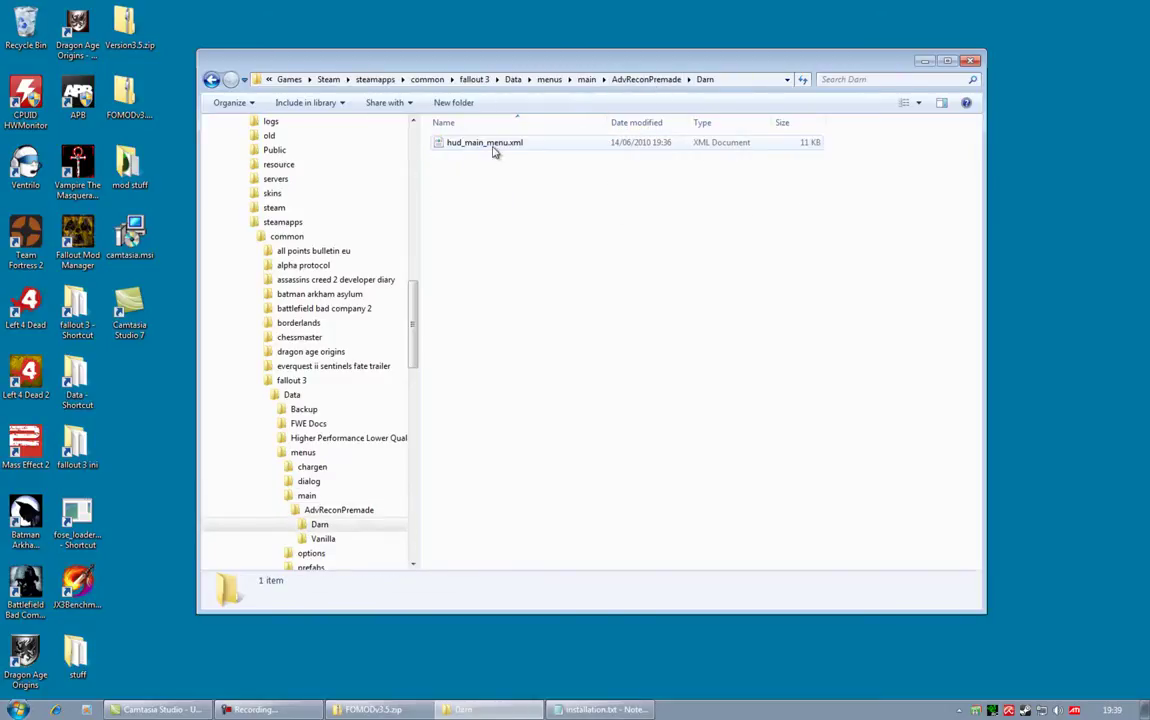
click(500, 146)
right_click(500, 146)
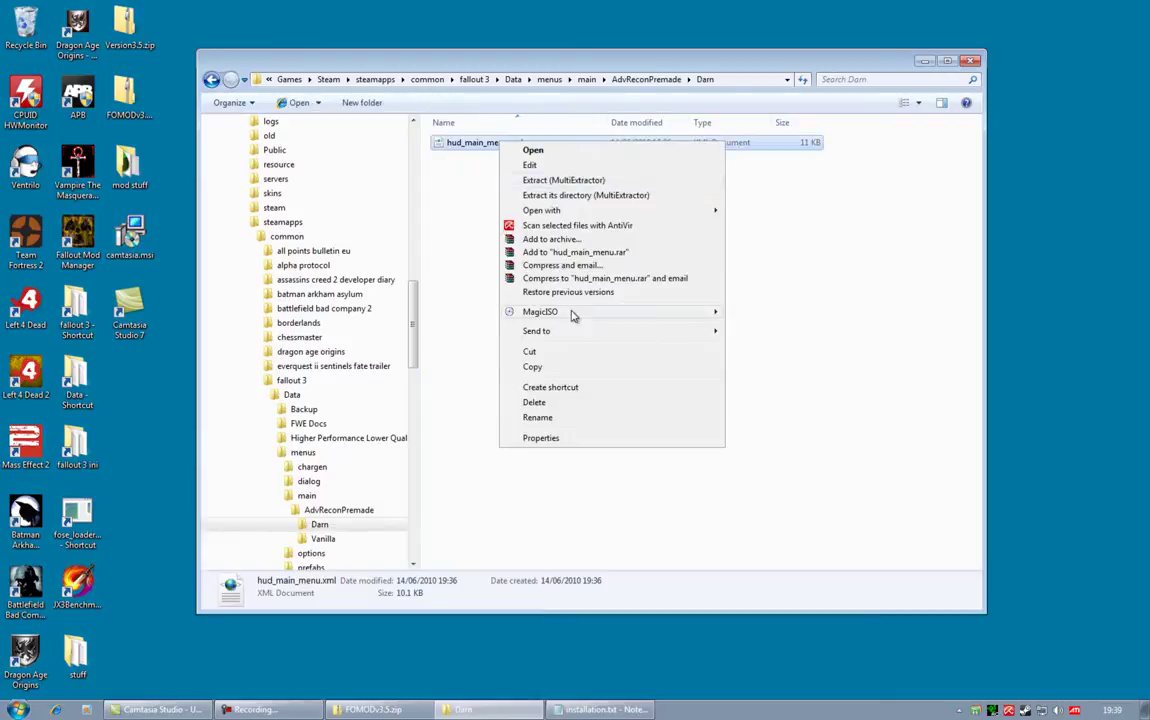
key(Escape)
key(BackSpace)
click(581, 84)
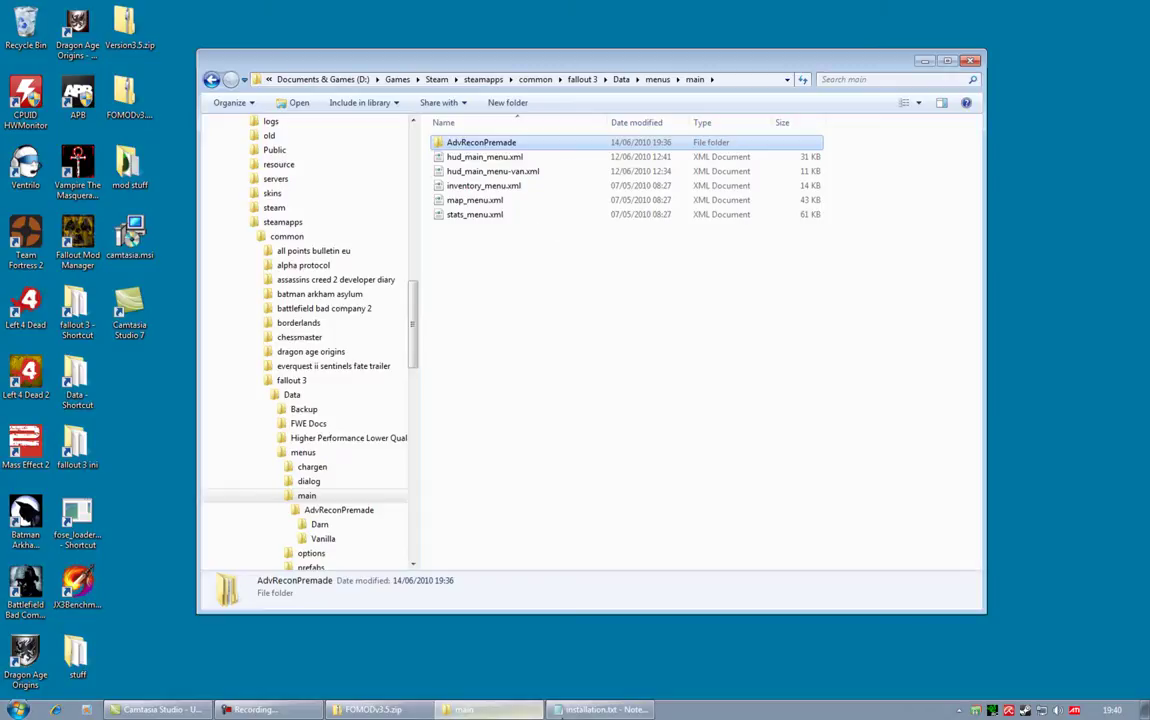
Review installation.txt down to the custom UI instructions in steps 13a to 13c and return to the main folder
click(598, 709)
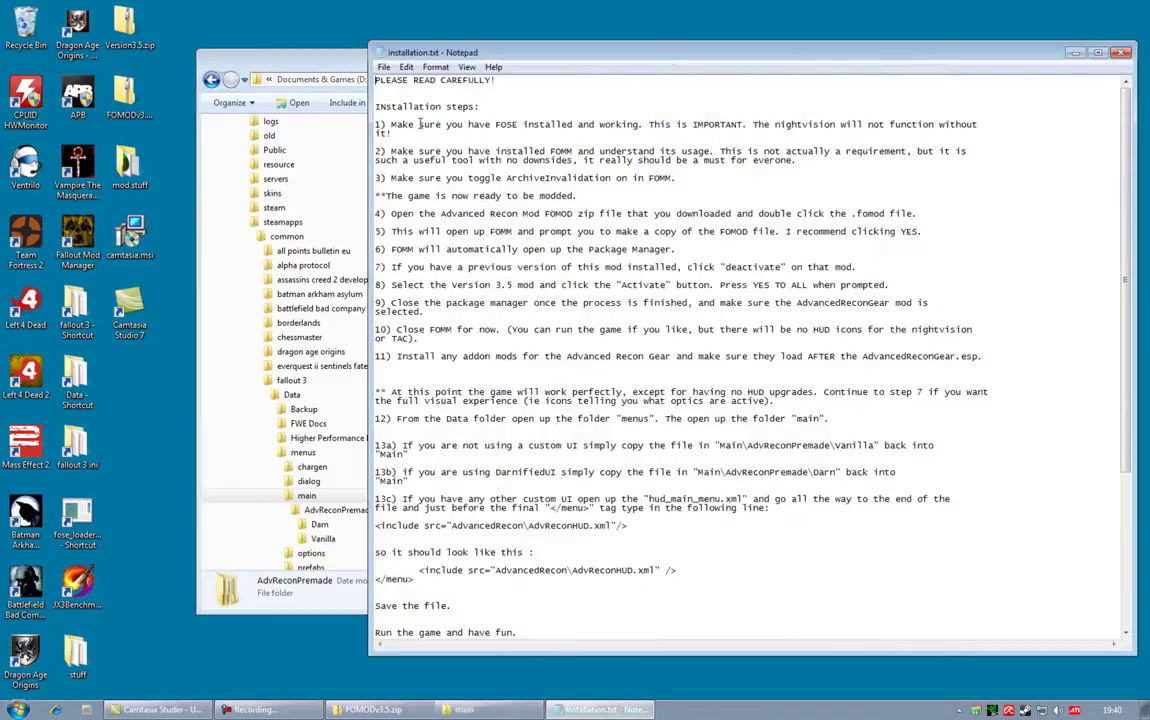
scroll(533, 175, down, 2)
scroll(534, 175, down, 3)
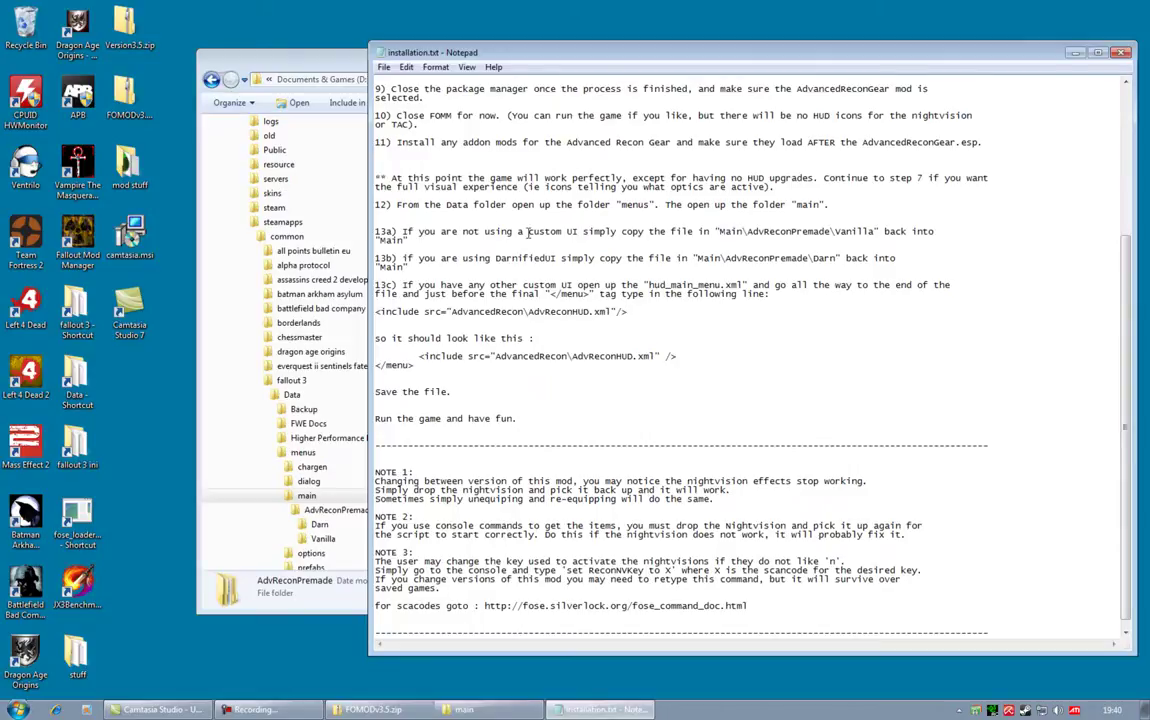
click(310, 62)
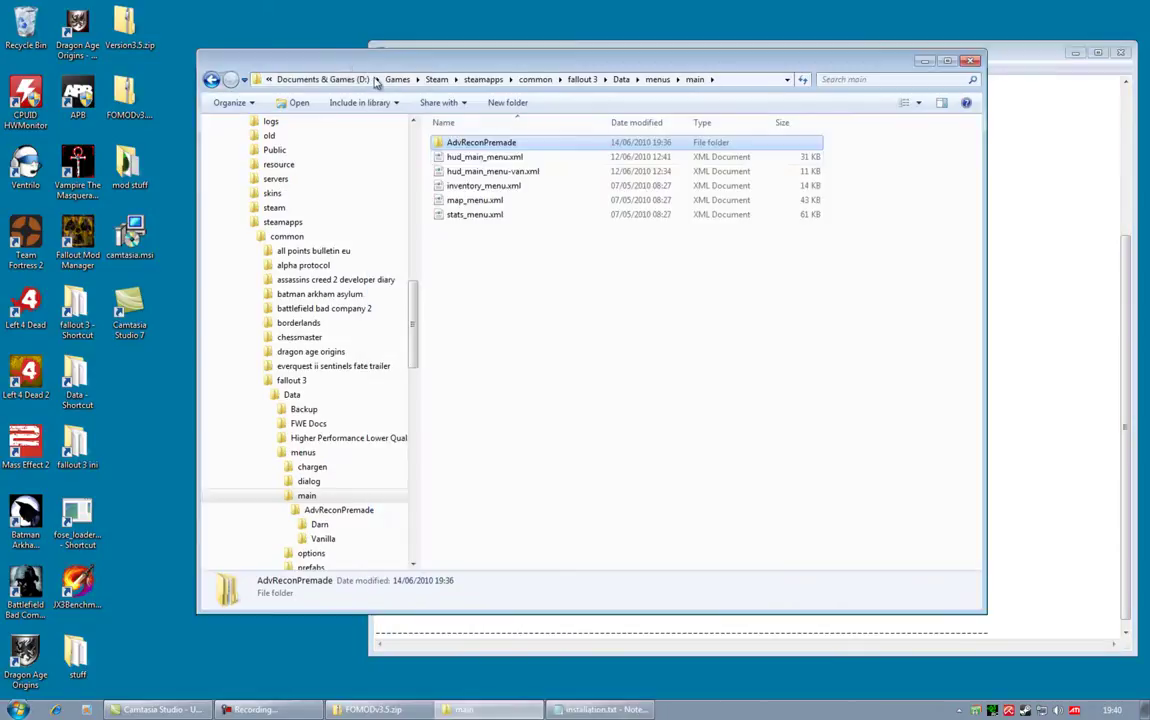
Open the main folder's hud_main_menu.xml for editing in Notepad and go to the end of the file
click(488, 158)
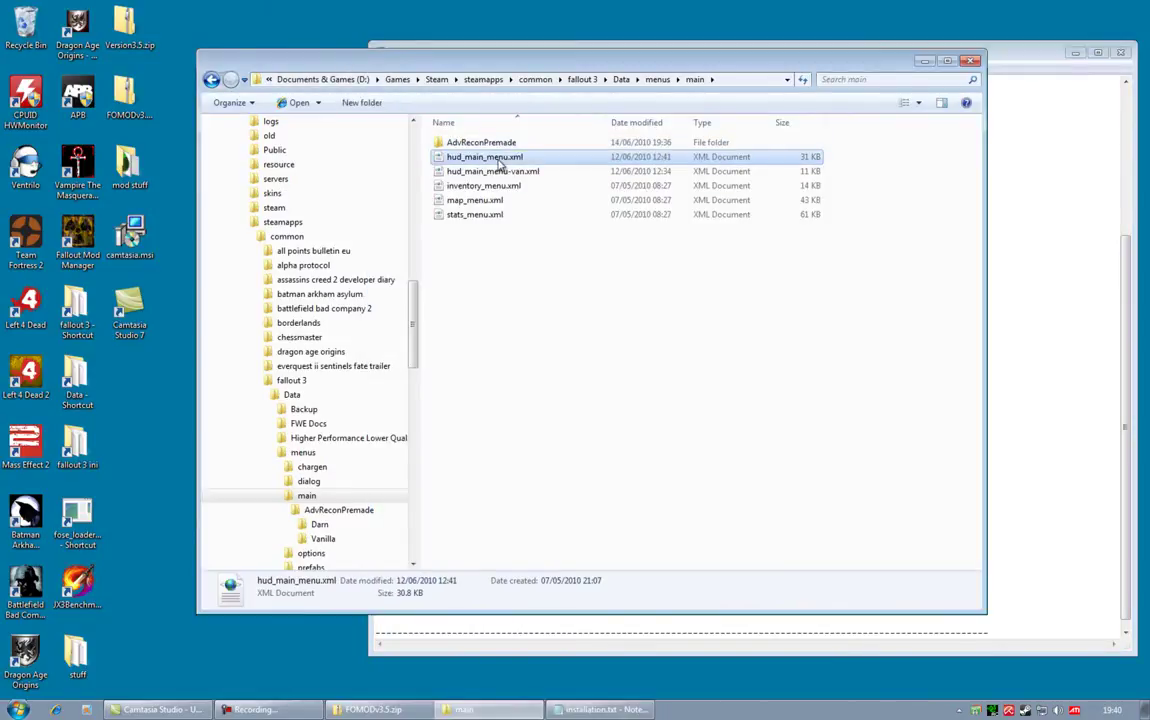
double_click(500, 165)
click(968, 55)
right_click(486, 158)
click(512, 175)
drag(473, 62, 224, 40)
drag(803, 80, 795, 503)
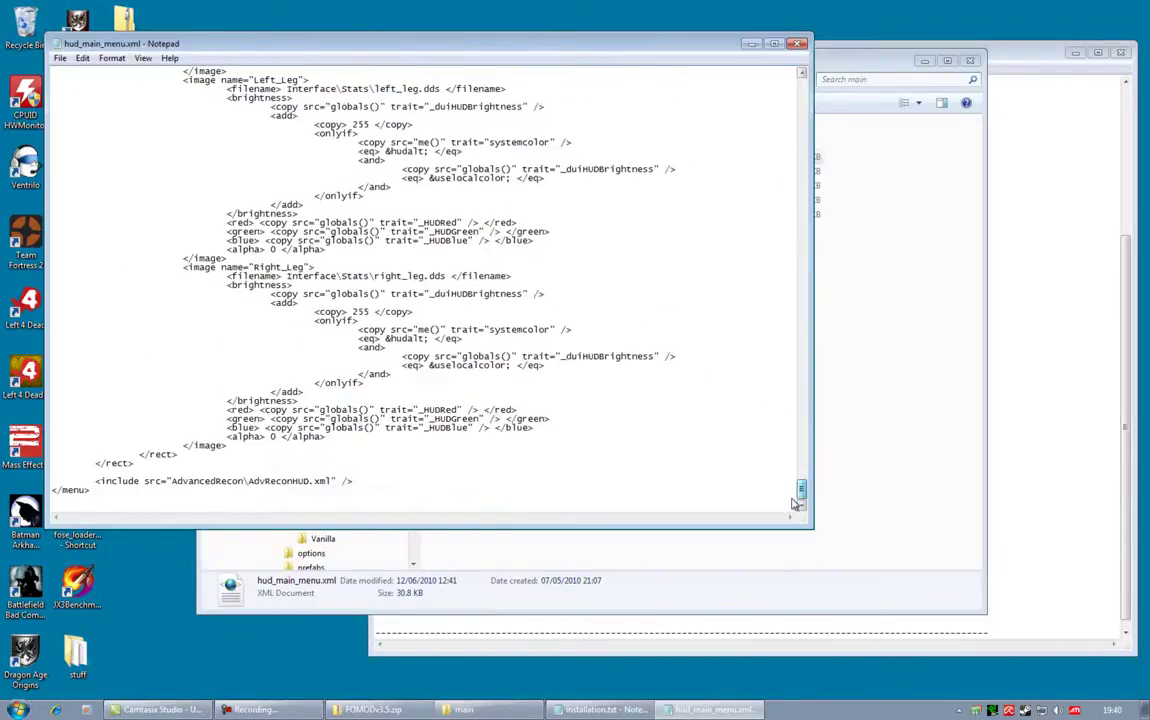
Copy the line <include src="AdvancedRecon\AdvReconHUD.xml" /> from installation.txt
click(906, 50)
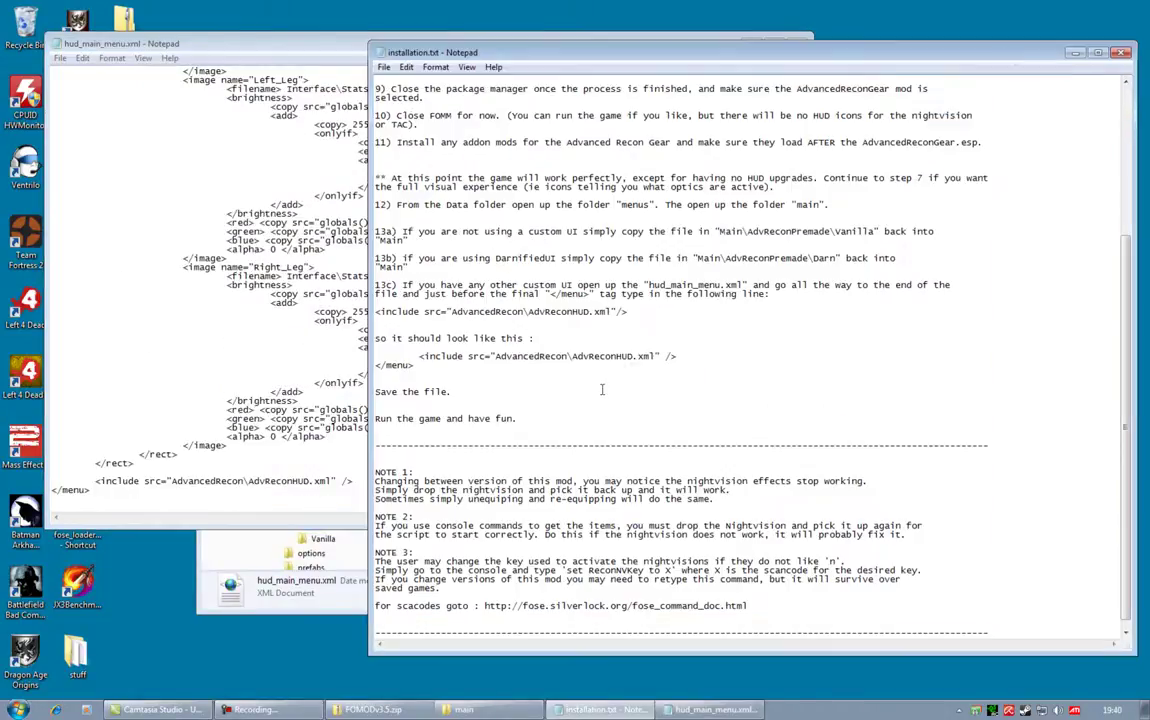
drag(683, 357, 419, 357)
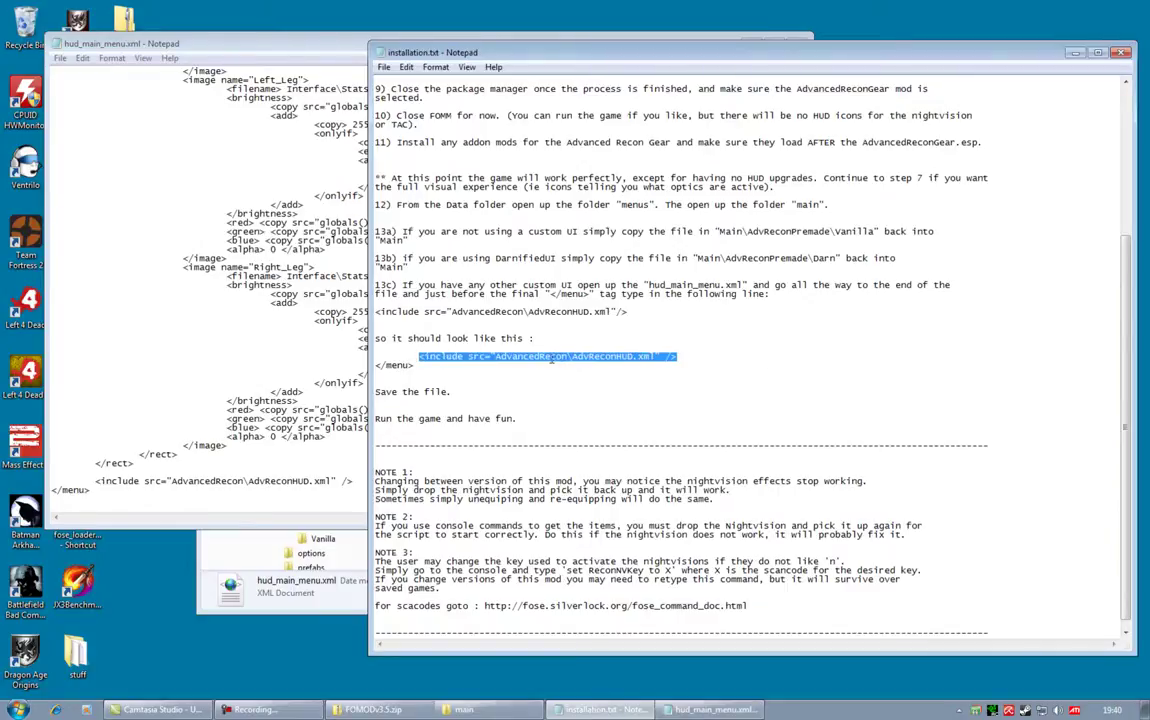
right_click(549, 357)
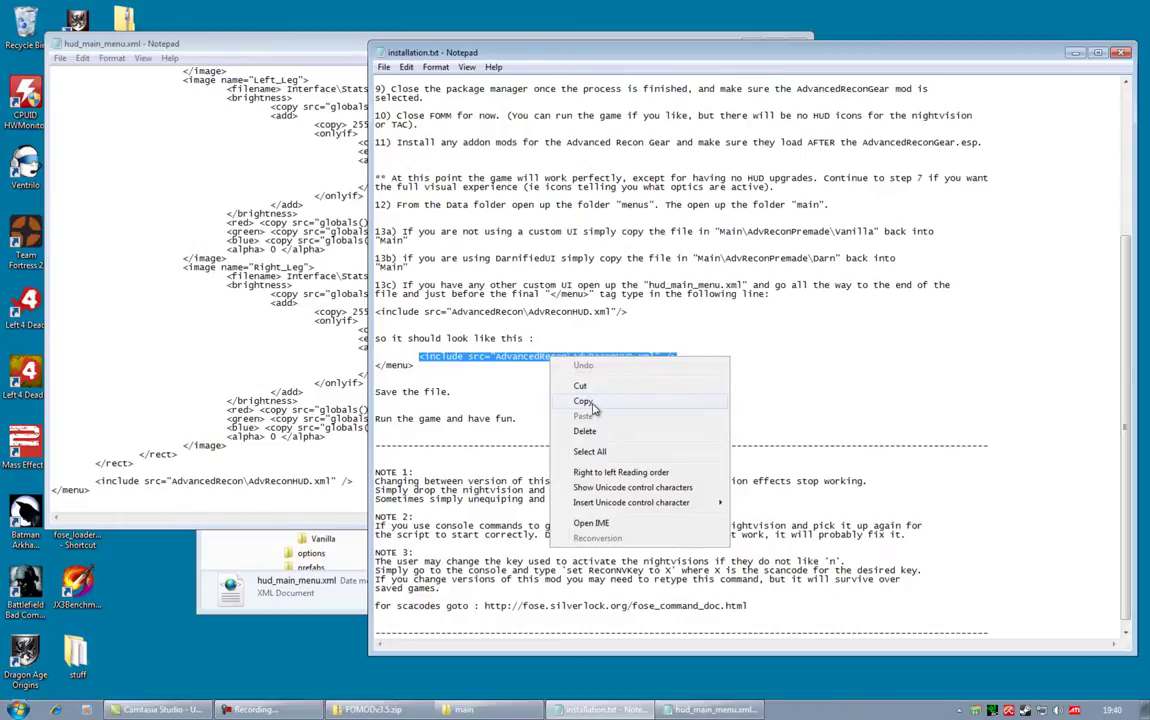
click(583, 401)
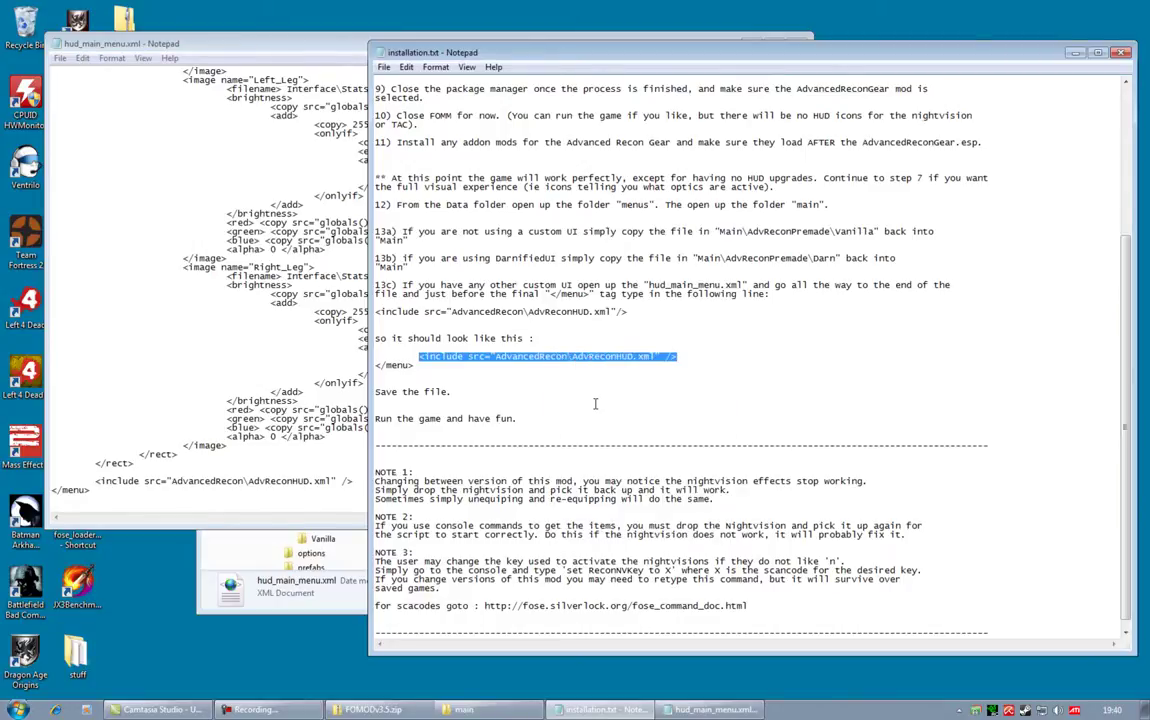
Check for the AdvReconHUD.xml include line just before the closing </menu> tag in hud_main_menu.xml and select it
click(317, 458)
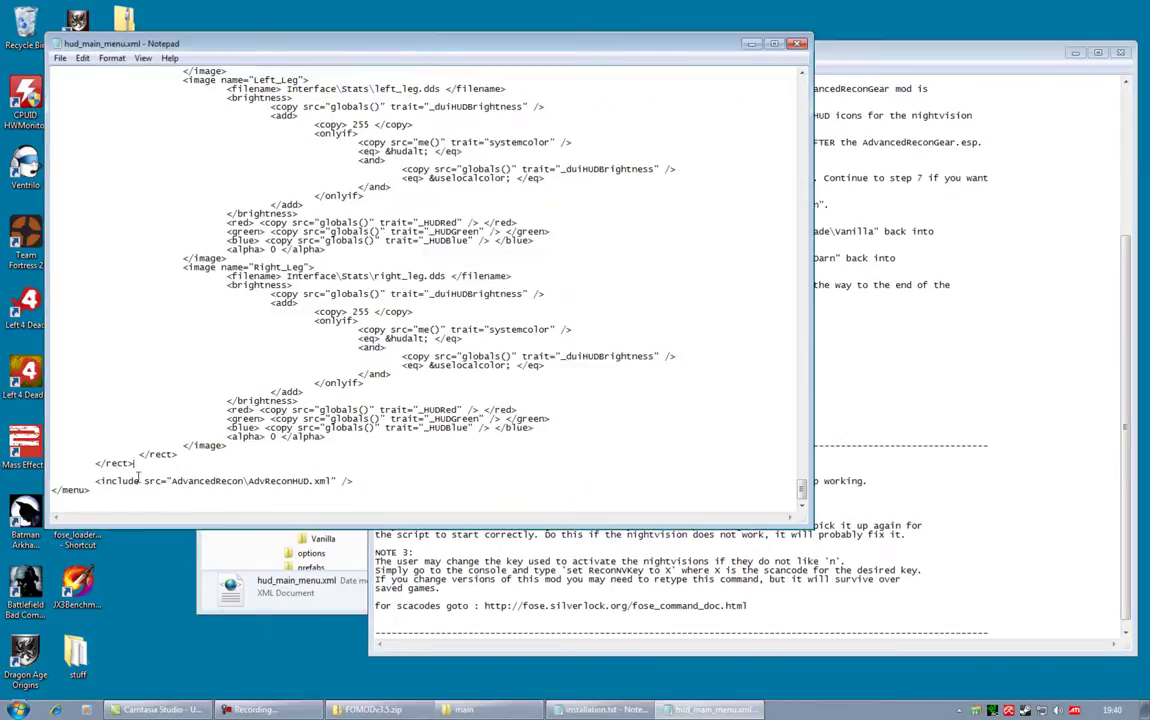
click(103, 482)
drag(356, 481, 96, 481)
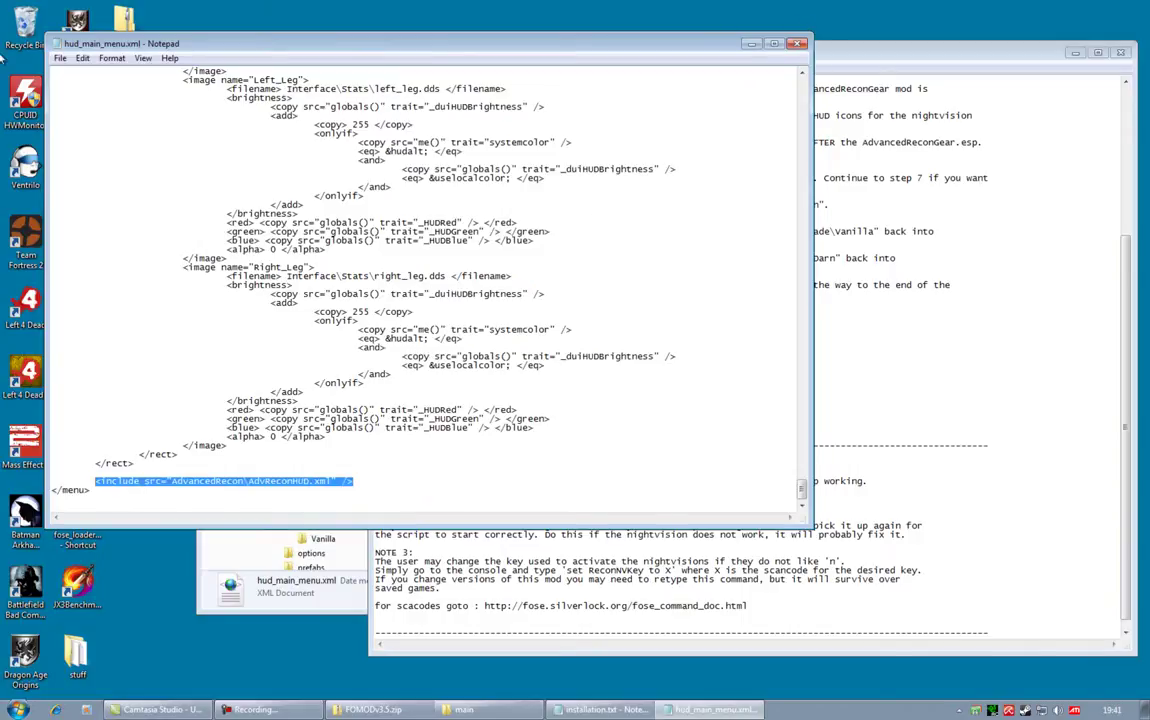
Close hud_main_menu.xml, installation.txt and the main folder window
click(62, 58)
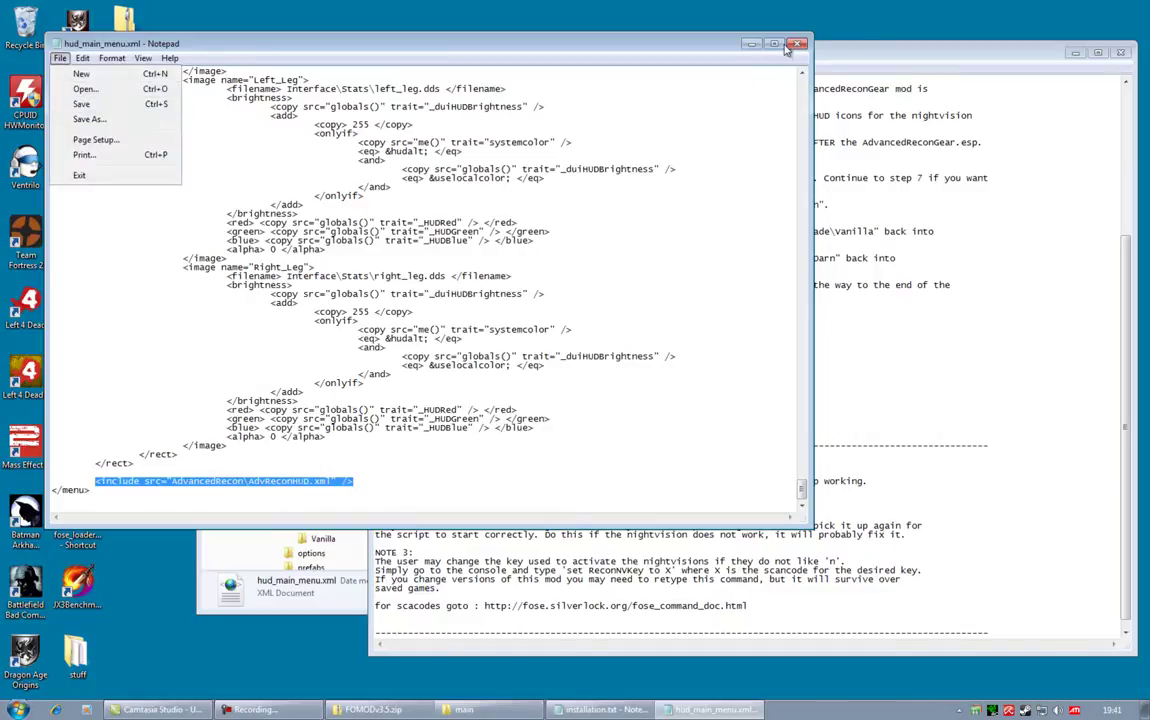
click(700, 42)
click(797, 44)
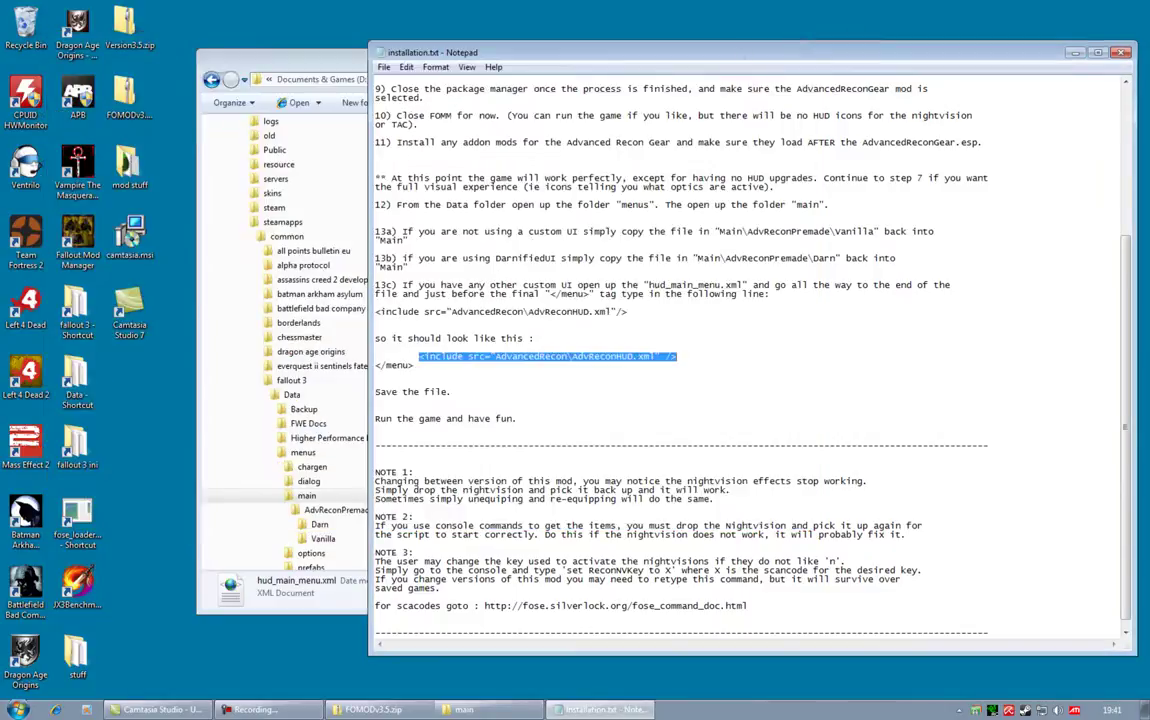
click(1121, 54)
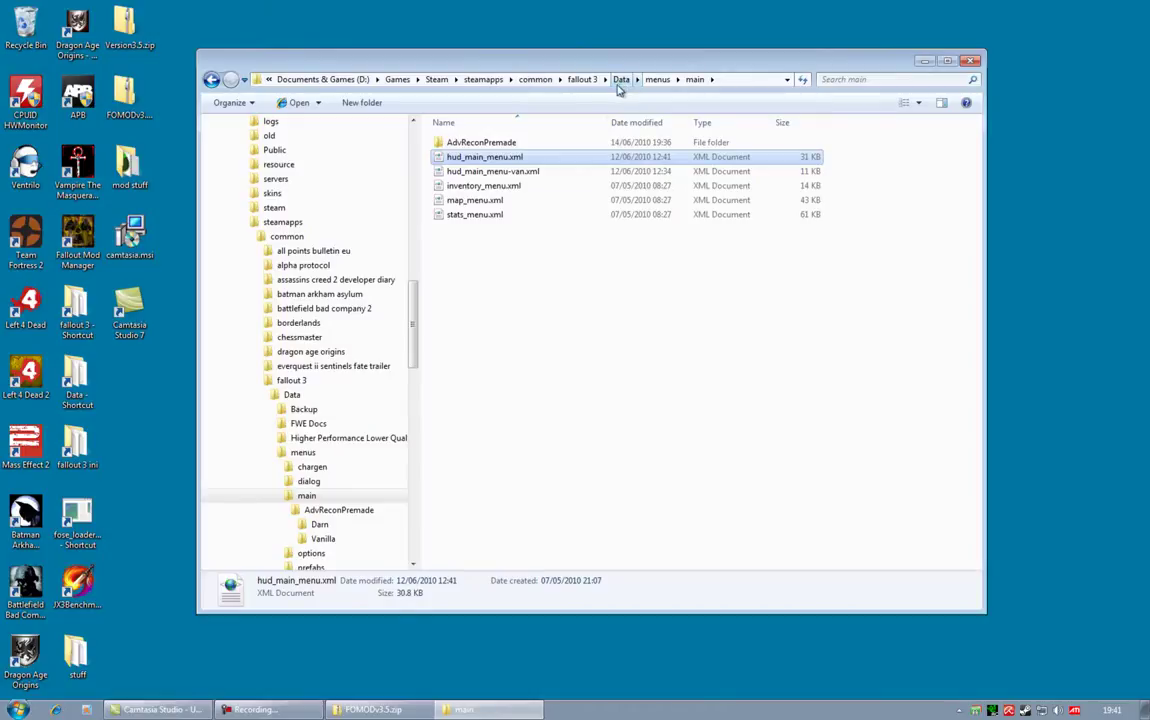
click(971, 61)
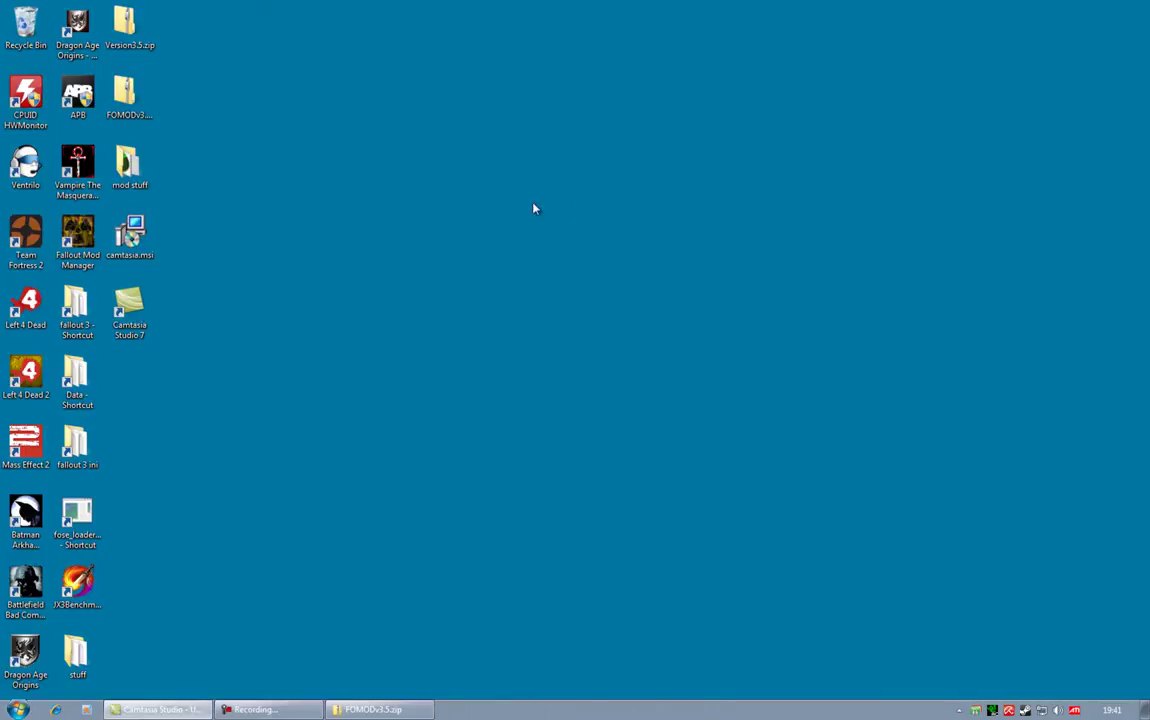
Open Fallout Mod Manager and launch Fallout 3 through FOSE
click(76, 240)
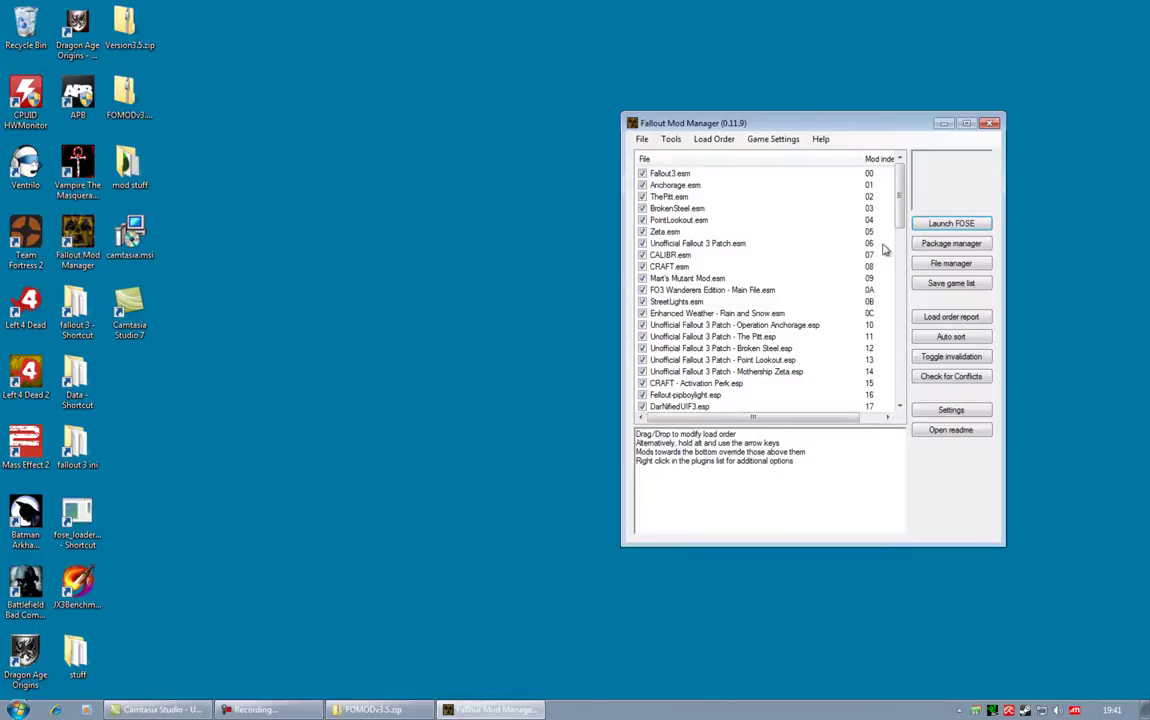
click(872, 220)
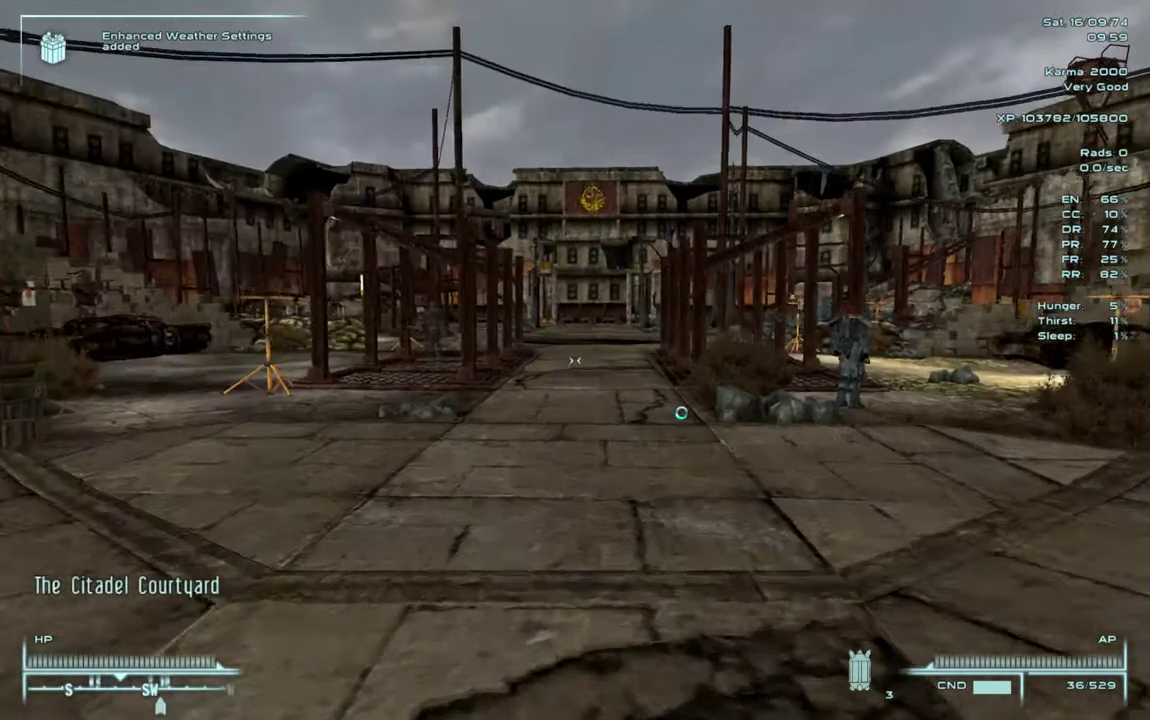
Switch to third-person view and cycle the night vision through NVG mode to off, checking its HUD icon
key(f)
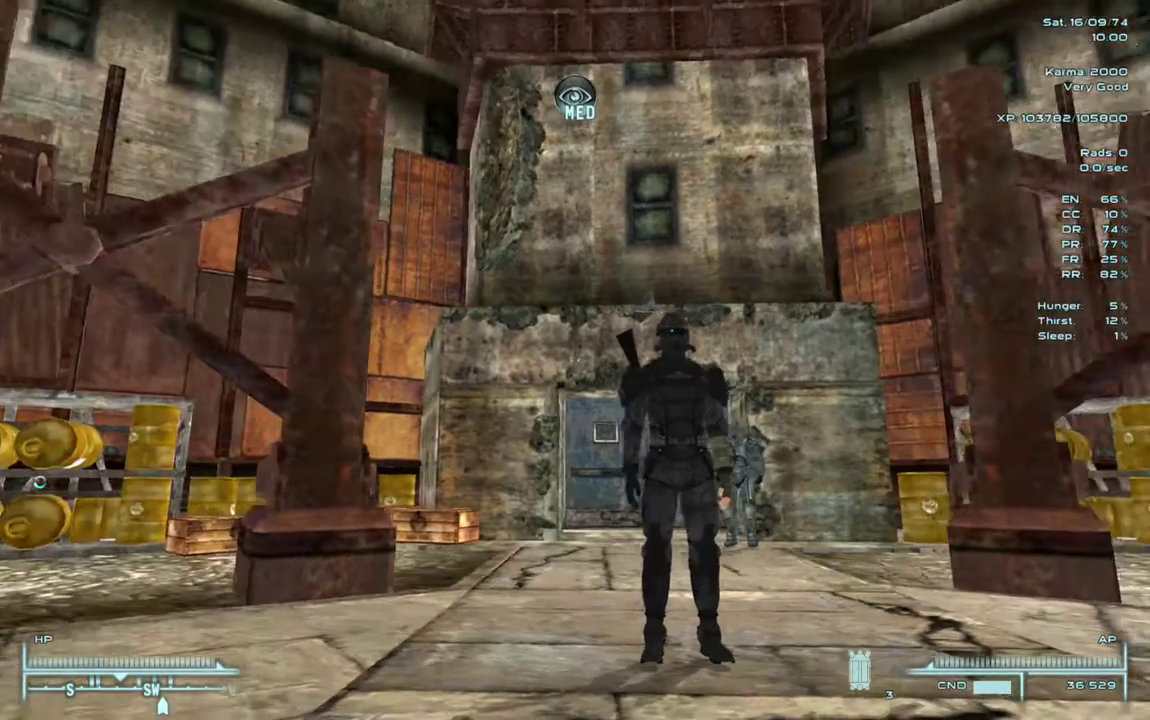
key(n)
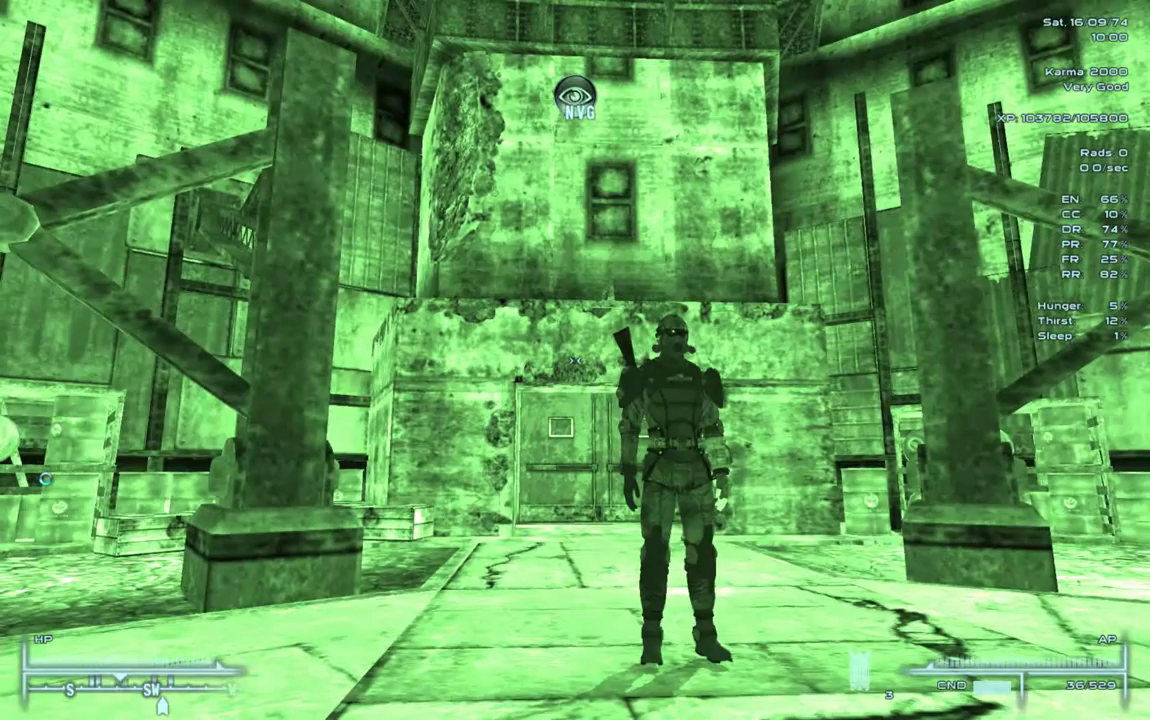
key(n)
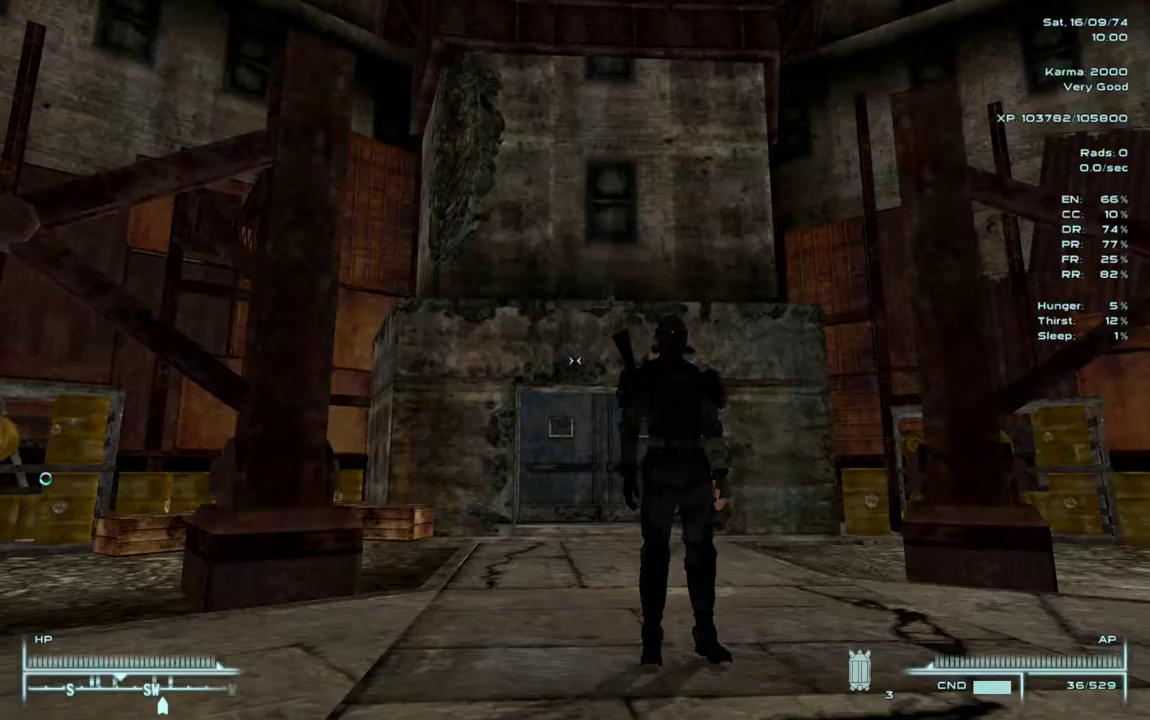